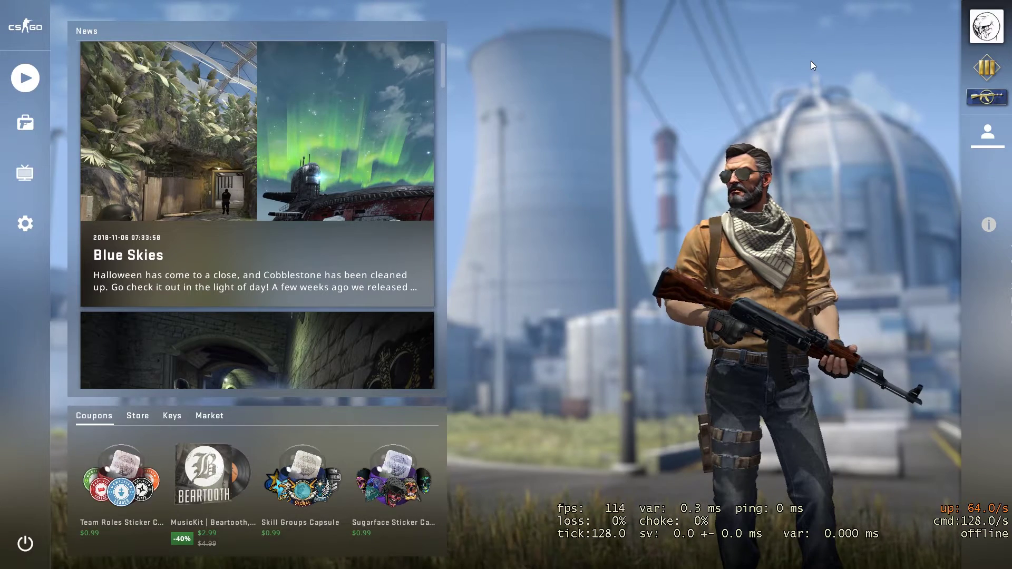
- Open the web browser in the Steam overlay and go to faceit.com
{"action": "key", "text": "shift+Tab"}
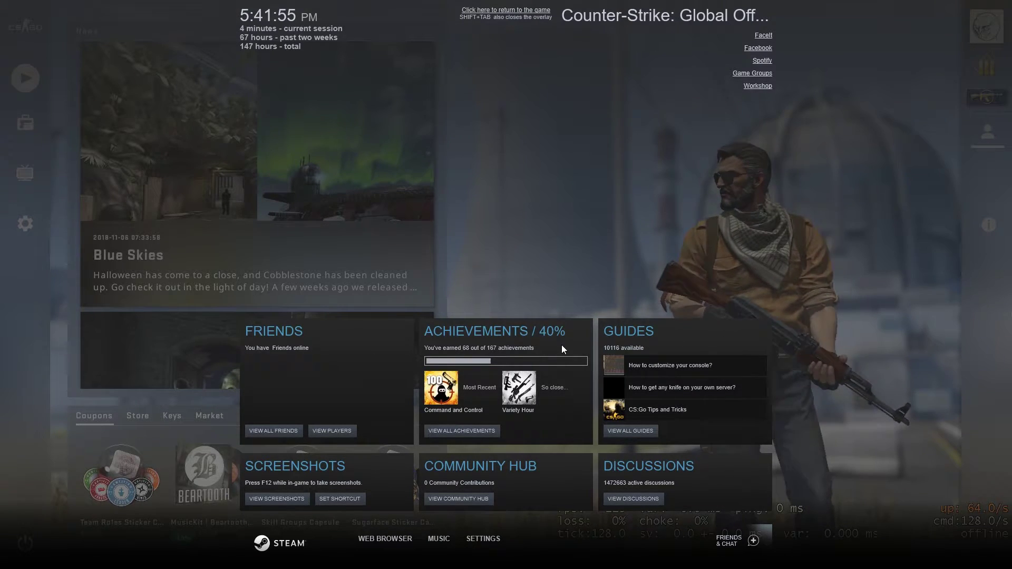
{"action": "left_click", "coordinate": [382, 539]}
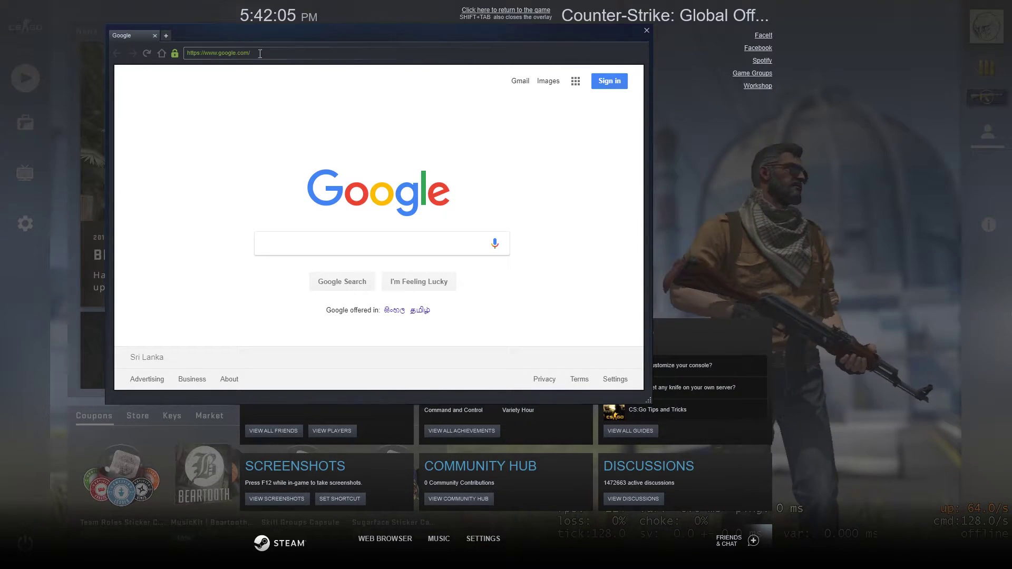
{"action": "left_click_drag", "start_coordinate": [253, 52], "coordinate": [141, 51]}
{"action": "type", "text": "f"}
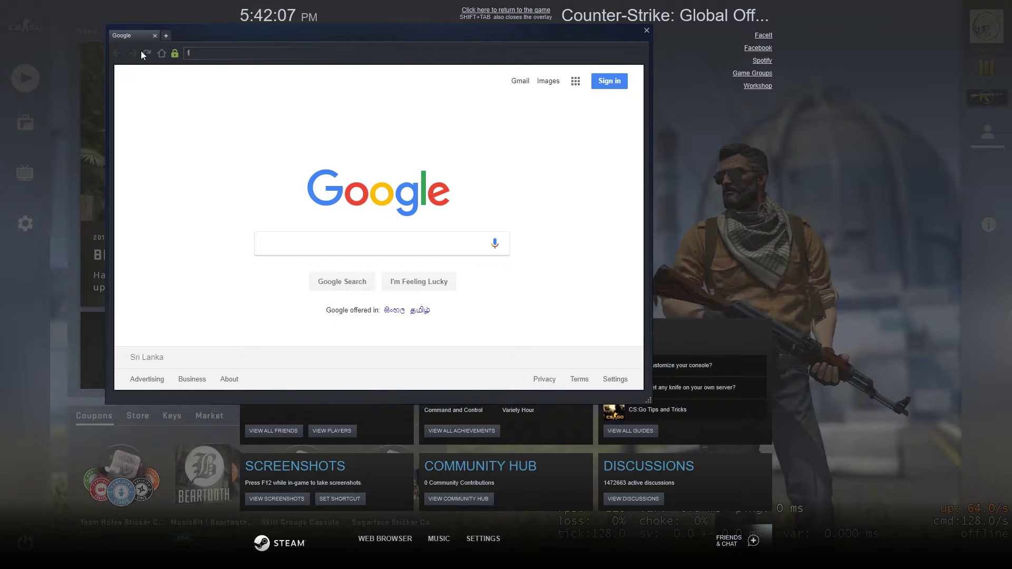
{"action": "type", "text": "aceit.com"}
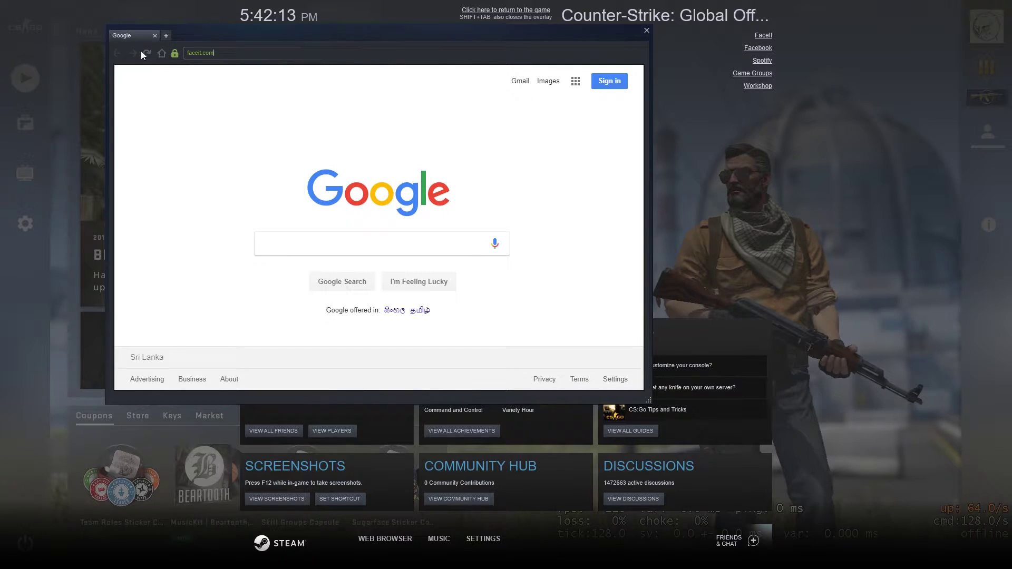
{"action": "key", "text": "Return"}
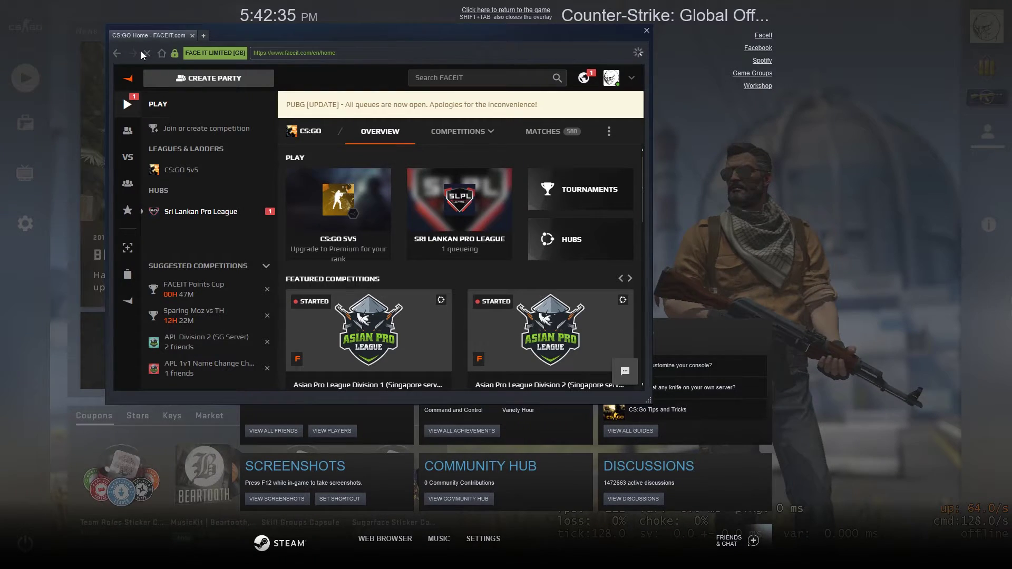
- Return to the game, bring the Steam overlay back and close its web browser window
{"action": "key", "text": "shift+Tab"}
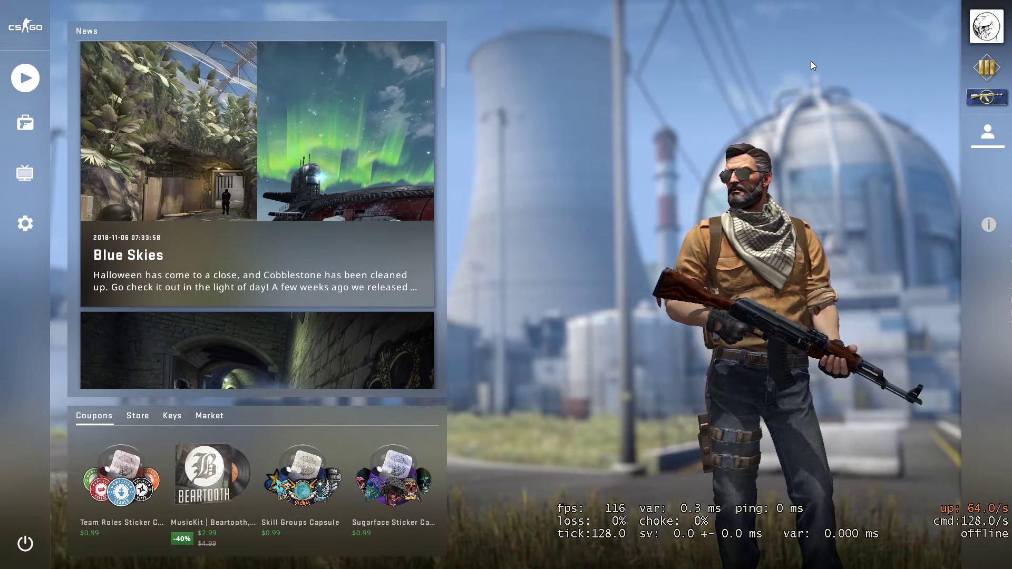
{"action": "key", "text": "shift+Tab"}
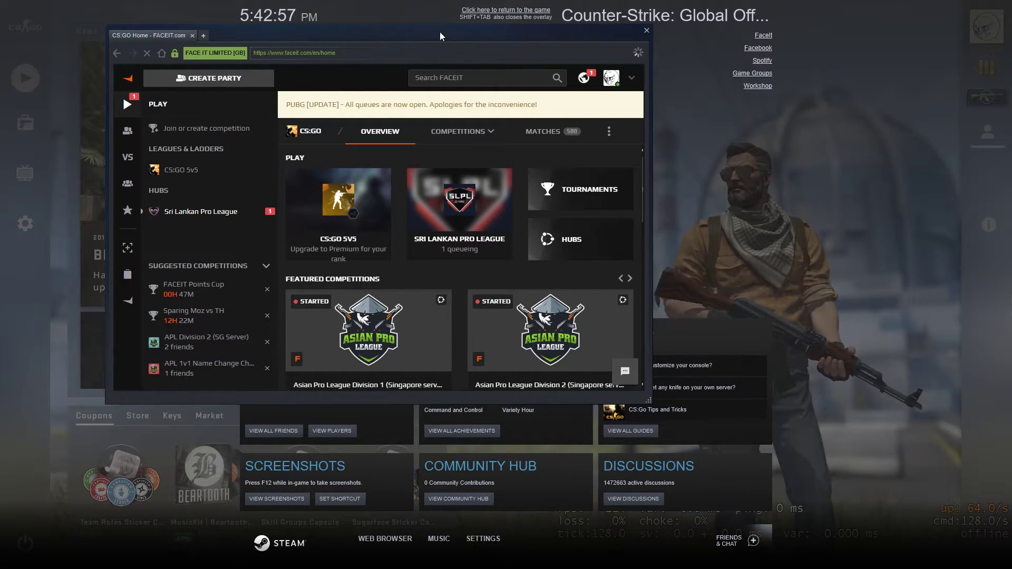
{"action": "left_click_drag", "start_coordinate": [444, 37], "coordinate": [388, 39]}
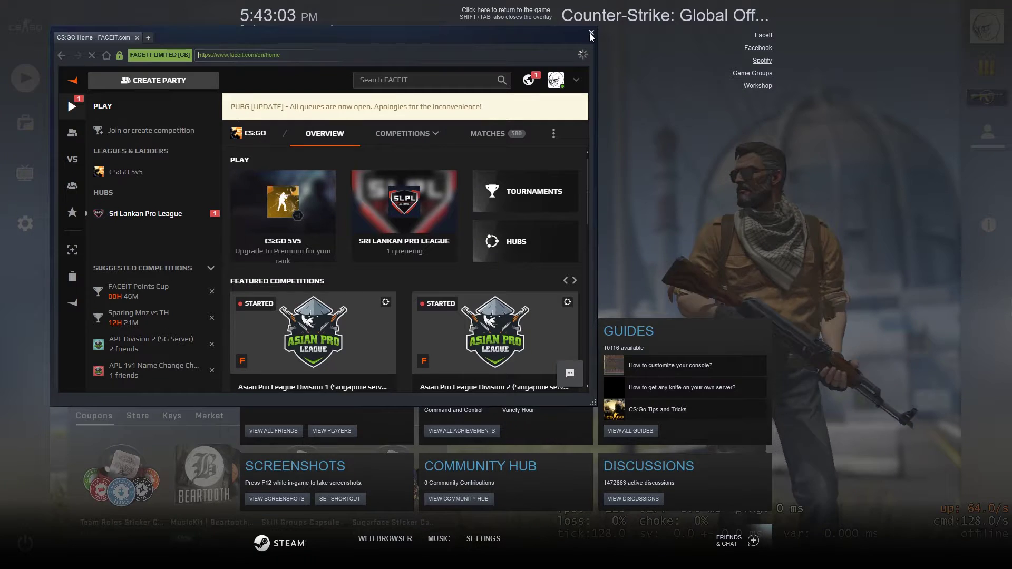
{"action": "left_click", "coordinate": [591, 33]}
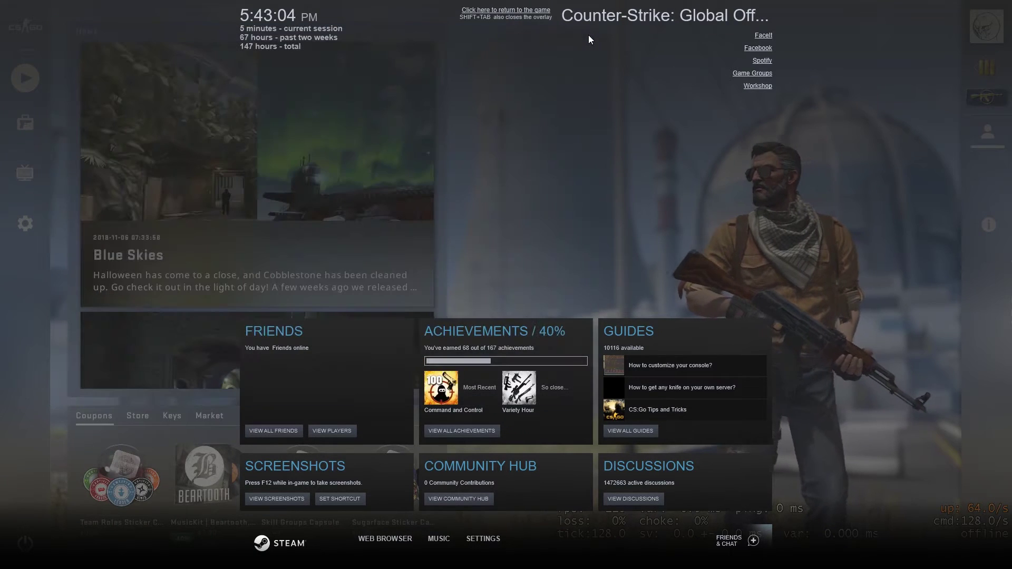
- Open the FACEIT site through the overlay's custom FaceIt link and return to the game
{"action": "left_click", "coordinate": [764, 36]}
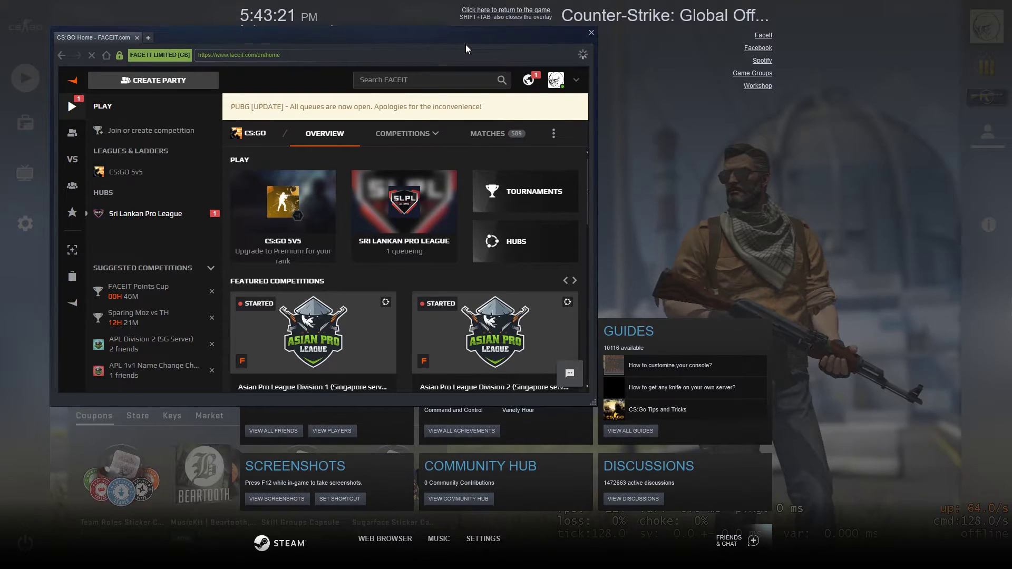
{"action": "key", "text": "shift+Tab"}
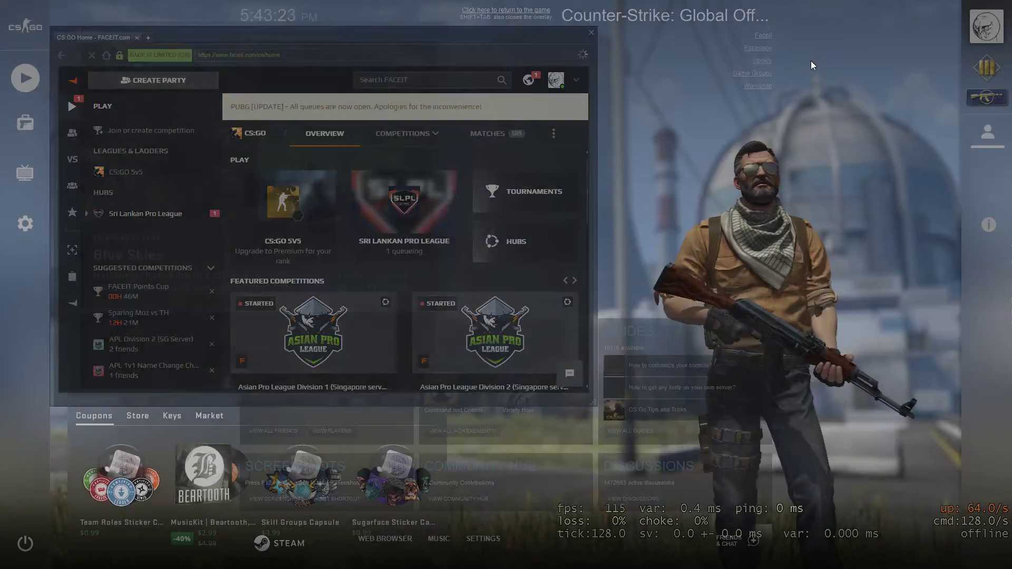
{"action": "key", "text": "shift+Tab"}
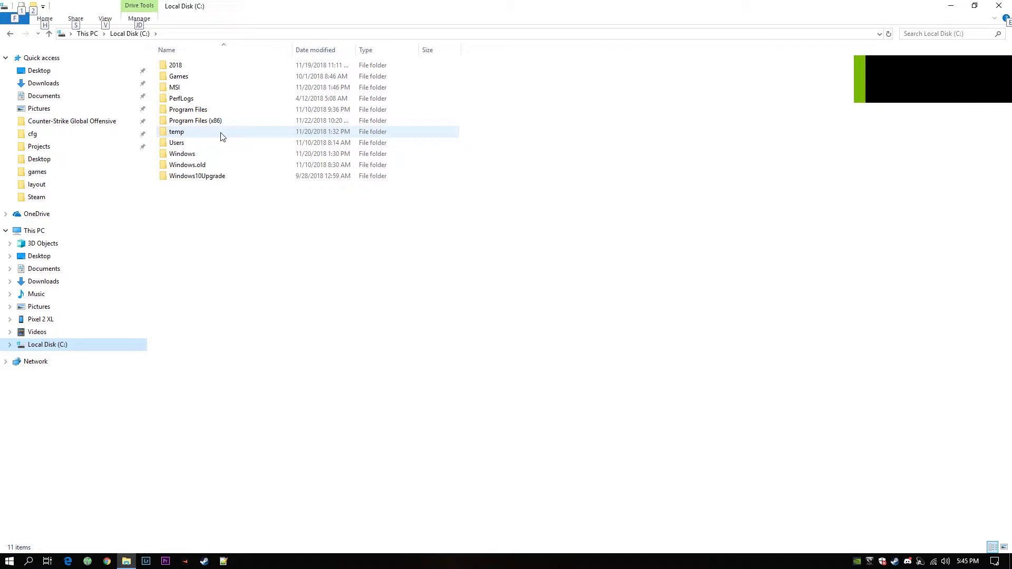
- Go to the folder Program Files (x86)\Steam\resource\layout on Local Disk (C:) in File Explorer
{"action": "double_click", "coordinate": [184, 123]}
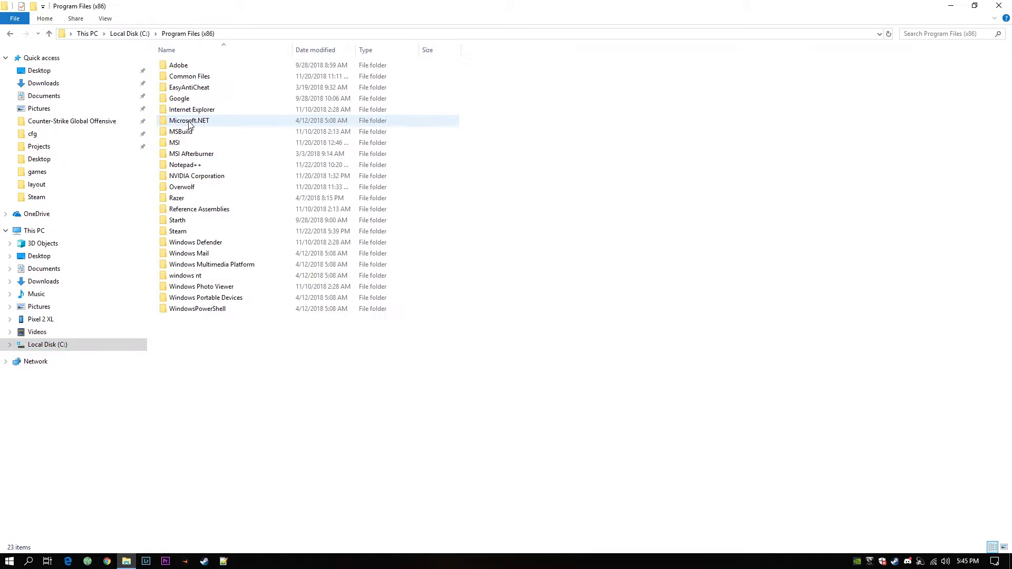
{"action": "double_click", "coordinate": [193, 231]}
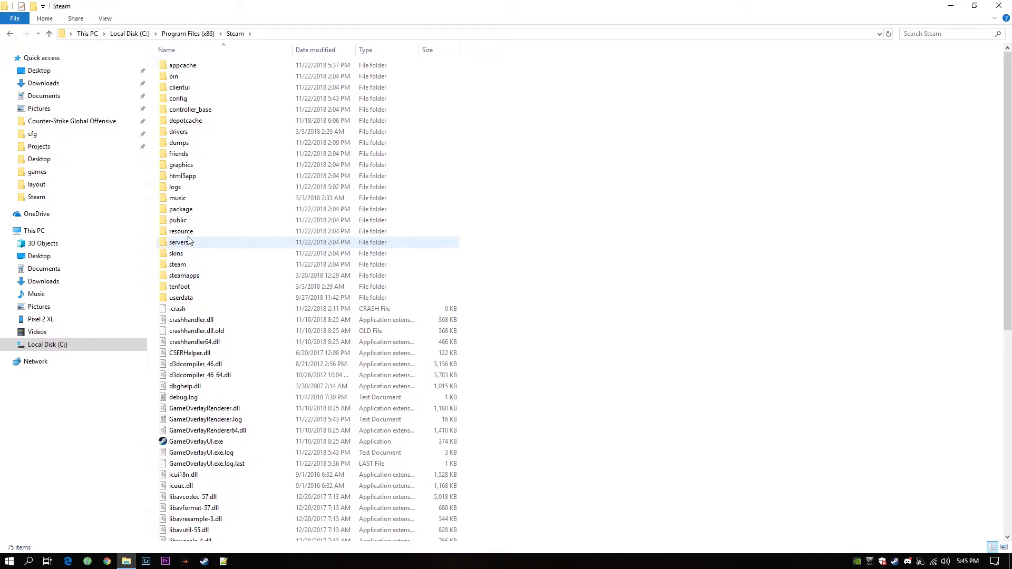
{"action": "double_click", "coordinate": [184, 232]}
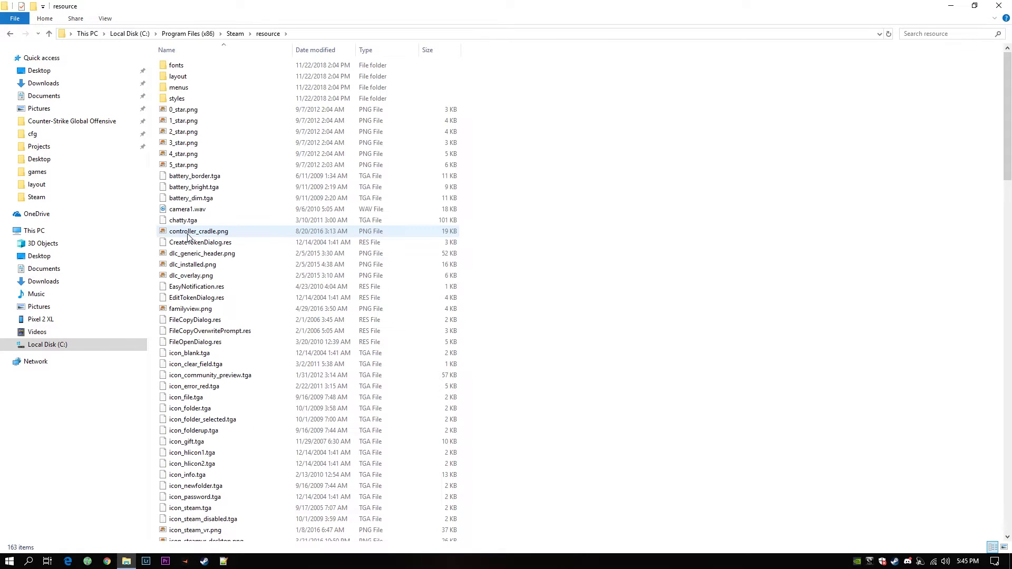
{"action": "double_click", "coordinate": [194, 77]}
{"action": "left_click", "coordinate": [196, 78]}
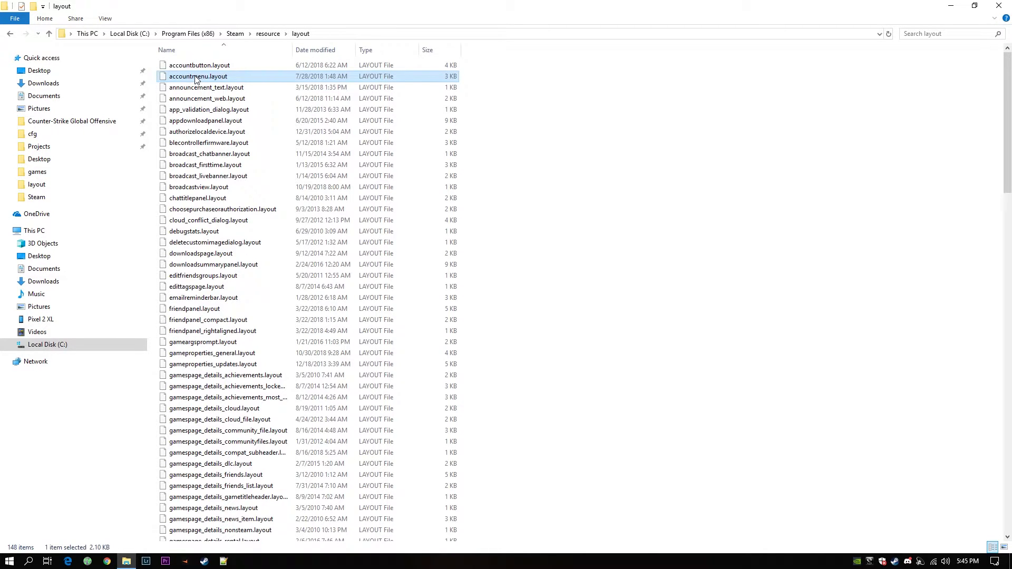
- Find overlaydesktop.layout in the layout folder and open it with Notepad
{"action": "type", "text": "o"}
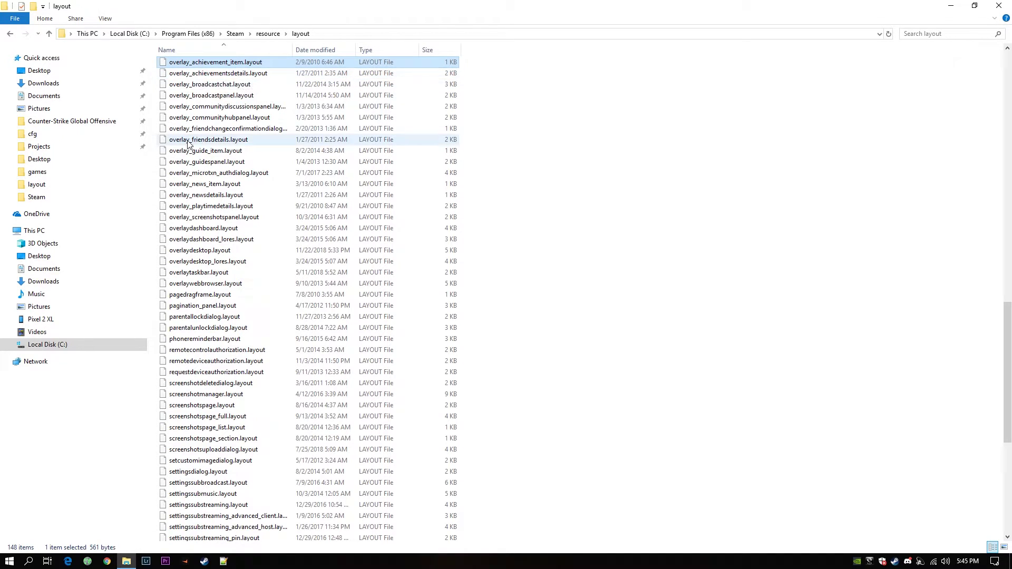
{"action": "right_click", "coordinate": [201, 254]}
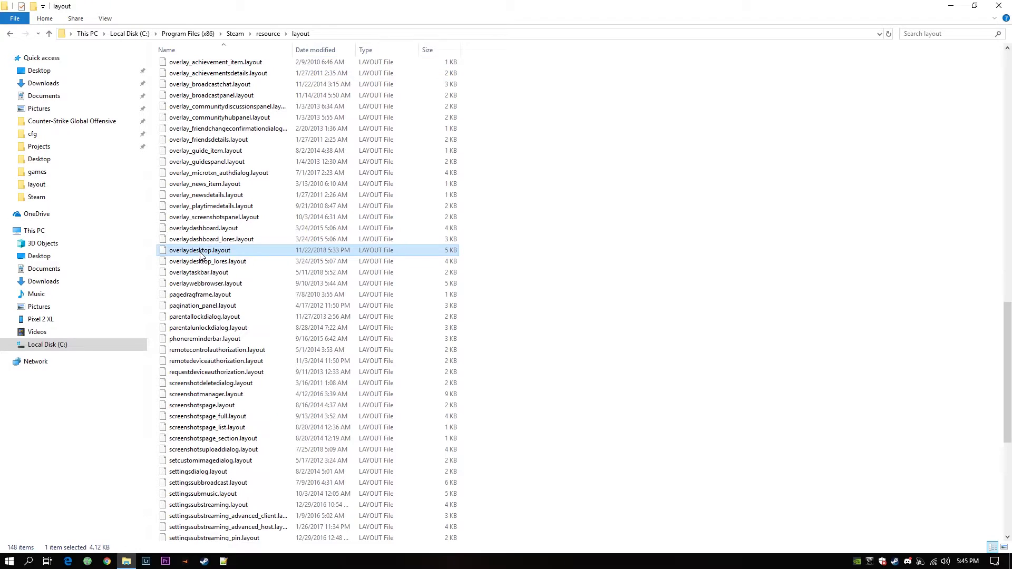
{"action": "left_click", "coordinate": [249, 262]}
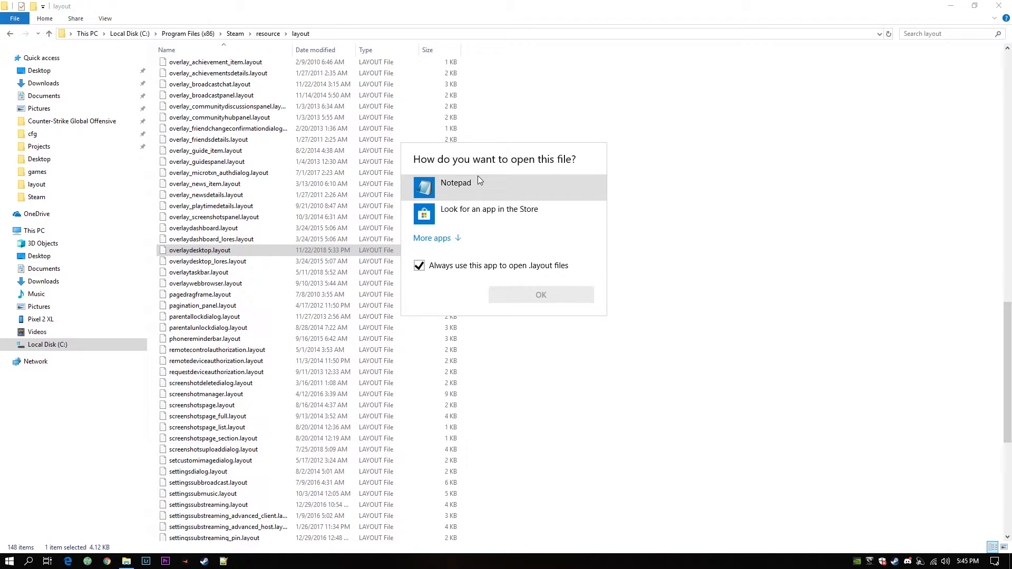
{"action": "left_click", "coordinate": [469, 186]}
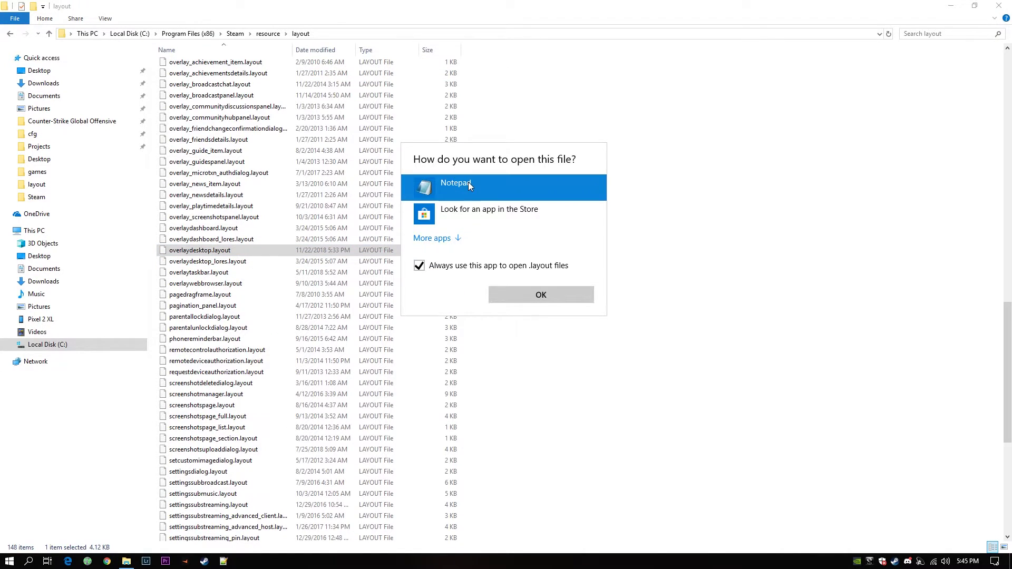
{"action": "double_click", "coordinate": [468, 182]}
- Duplicate the SpotifyButton line onto a new line directly below it in the controls section
{"action": "left_click_drag", "start_coordinate": [69, 199], "coordinate": [549, 220]}
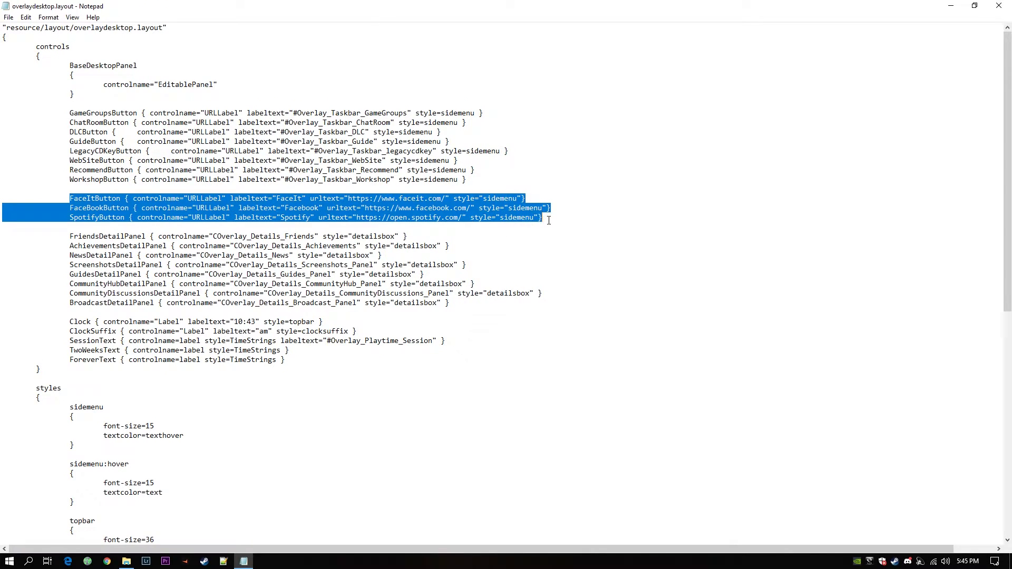
{"action": "left_click", "coordinate": [592, 217]}
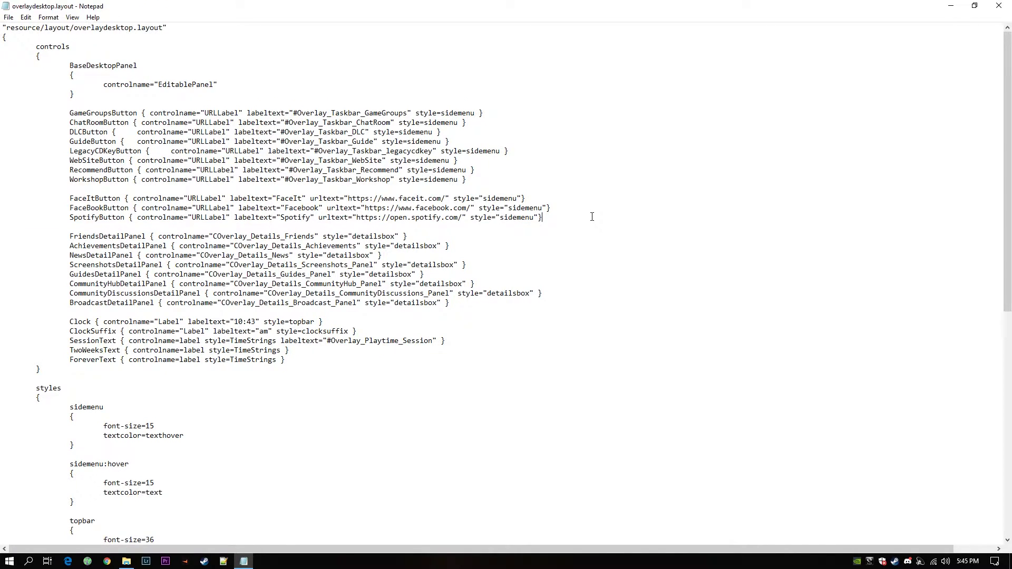
{"action": "left_click", "coordinate": [70, 217], "text": "shift"}
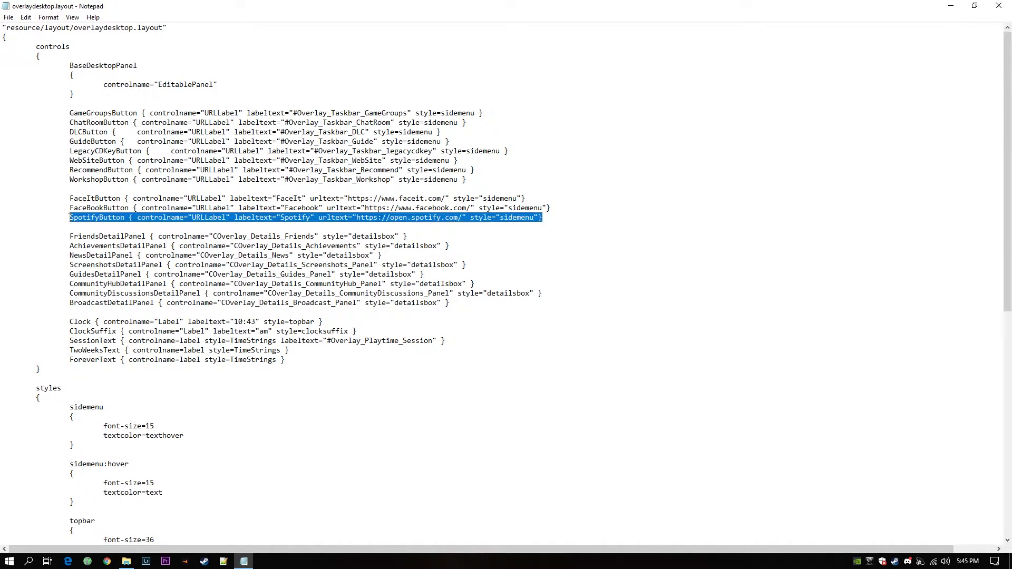
{"action": "right_click", "coordinate": [109, 221]}
{"action": "left_click", "coordinate": [130, 242]}
{"action": "left_click", "coordinate": [85, 228]}
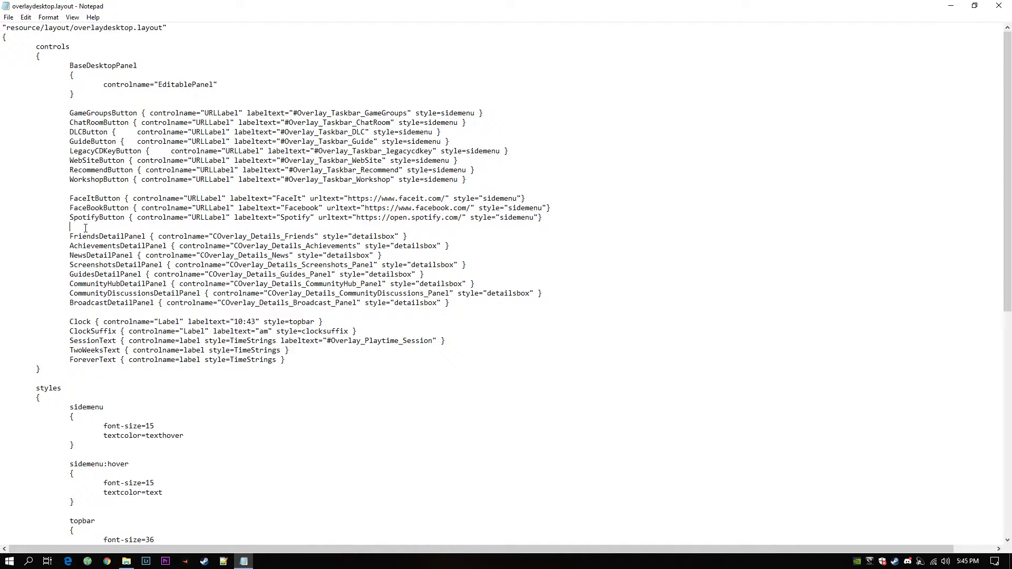
{"action": "key", "text": "Return"}
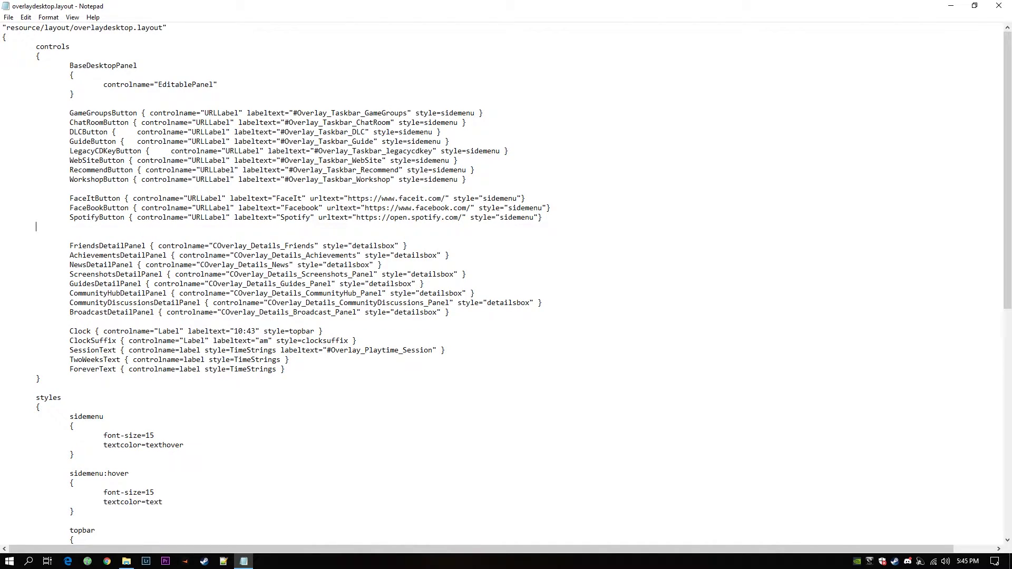
{"action": "key", "text": "ctrl+v"}
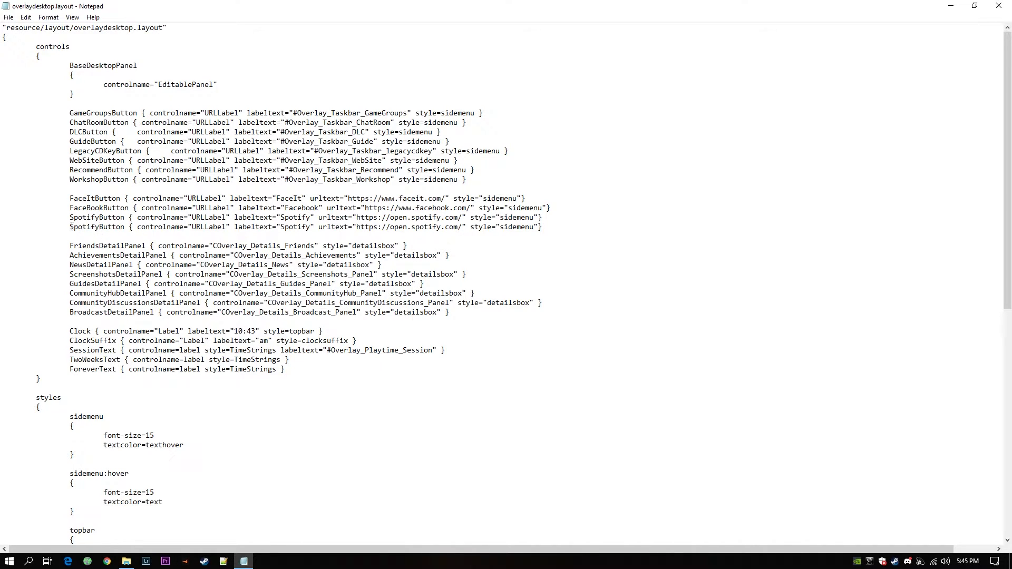
- Rename the control in the duplicated SpotifyButton line to TwitterButton
{"action": "left_click", "coordinate": [71, 226]}
{"action": "key", "text": "shift+Right"}
{"action": "key", "text": "shift+Right"}
{"action": "key", "text": "shift+Right"}
{"action": "key", "text": "shift+Right"}
{"action": "key", "text": "shift+Right"}
{"action": "key", "text": "shift+Right"}
{"action": "key", "text": "shift+Right"}
{"action": "type", "text": "Twitte"}
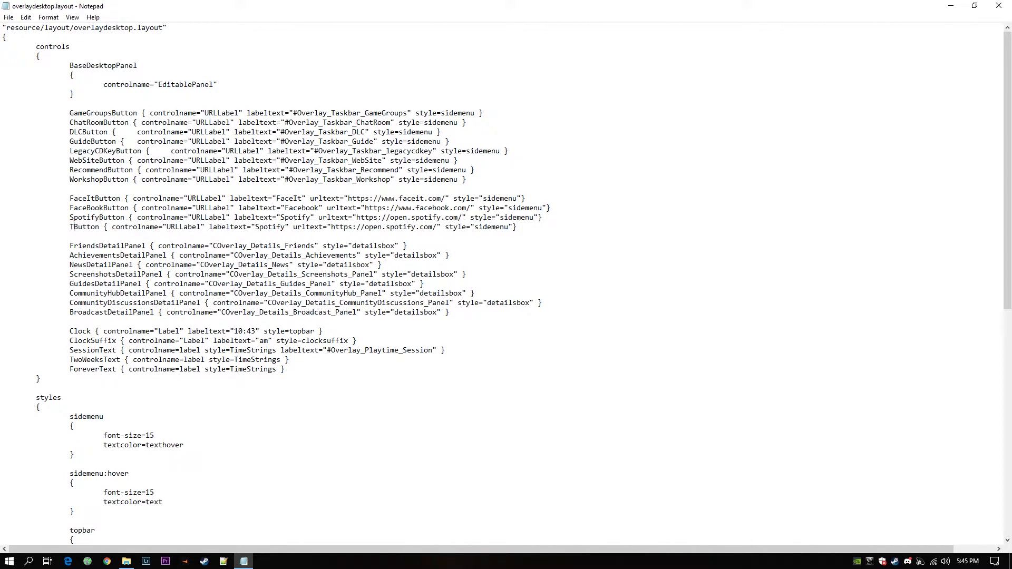
{"action": "type", "text": "r"}
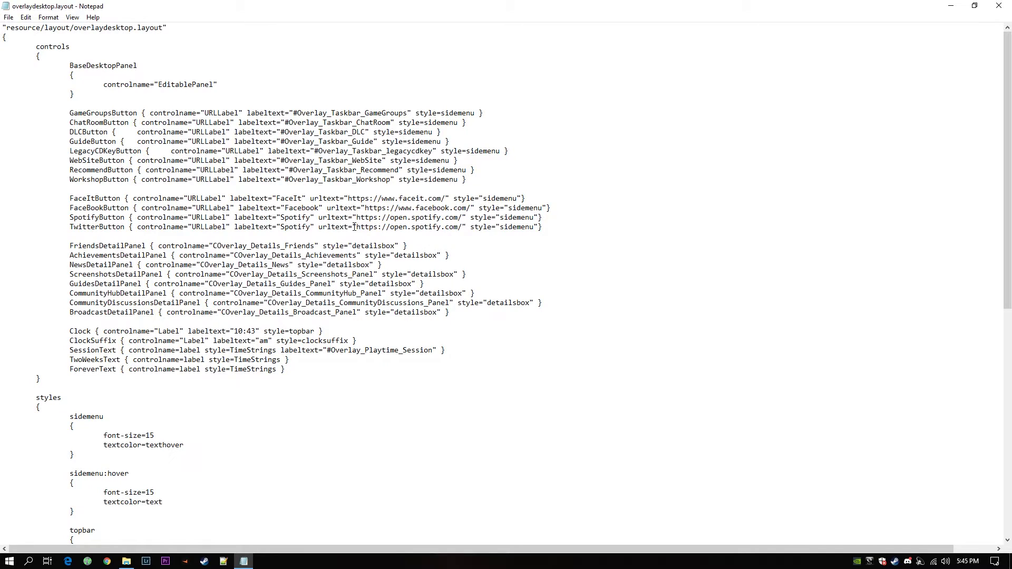
{"action": "double_click", "coordinate": [298, 227]}
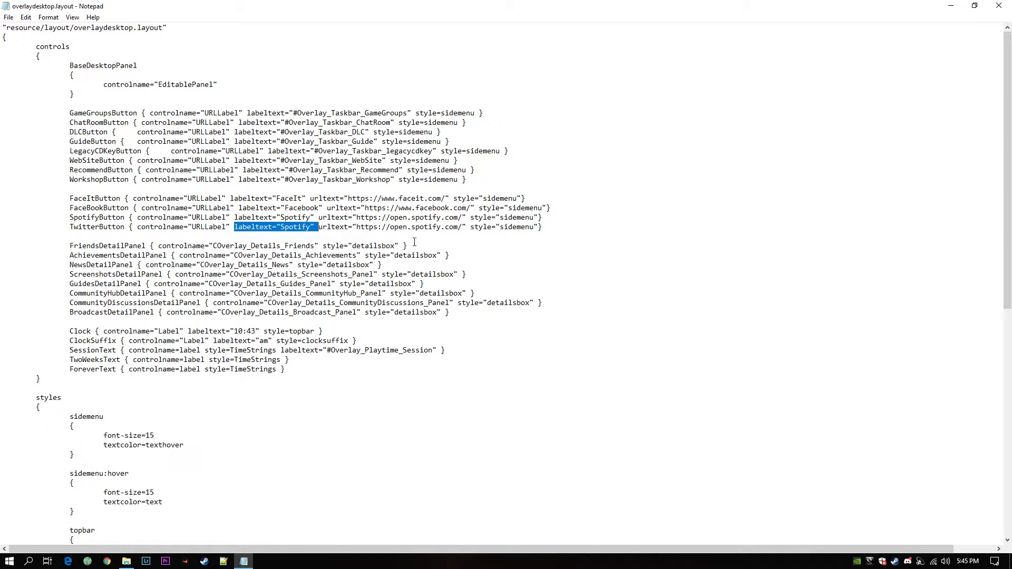
{"action": "left_click", "coordinate": [282, 229]}
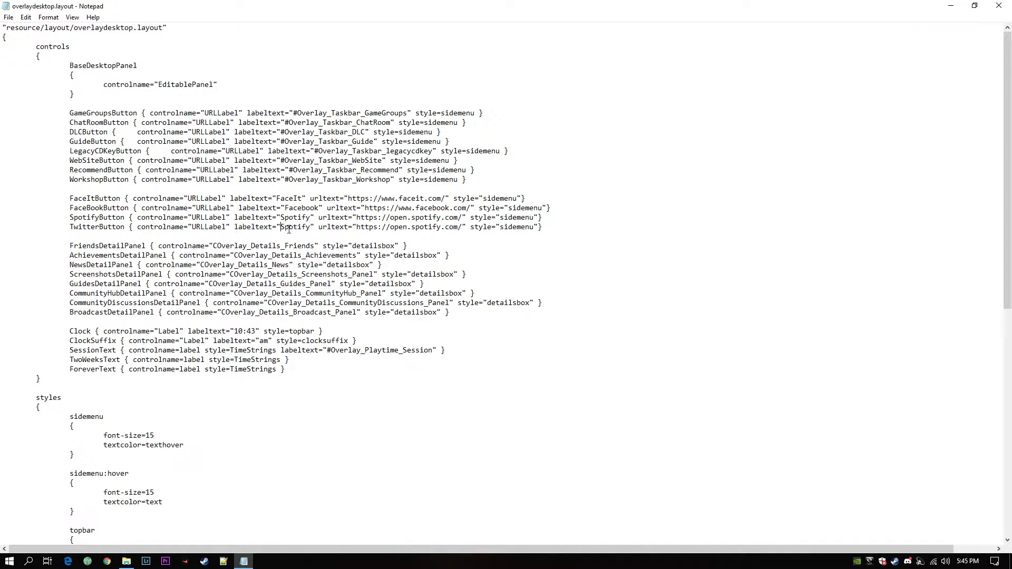
{"action": "left_click", "coordinate": [311, 227], "text": "shift"}
{"action": "key", "text": "BackSpace"}
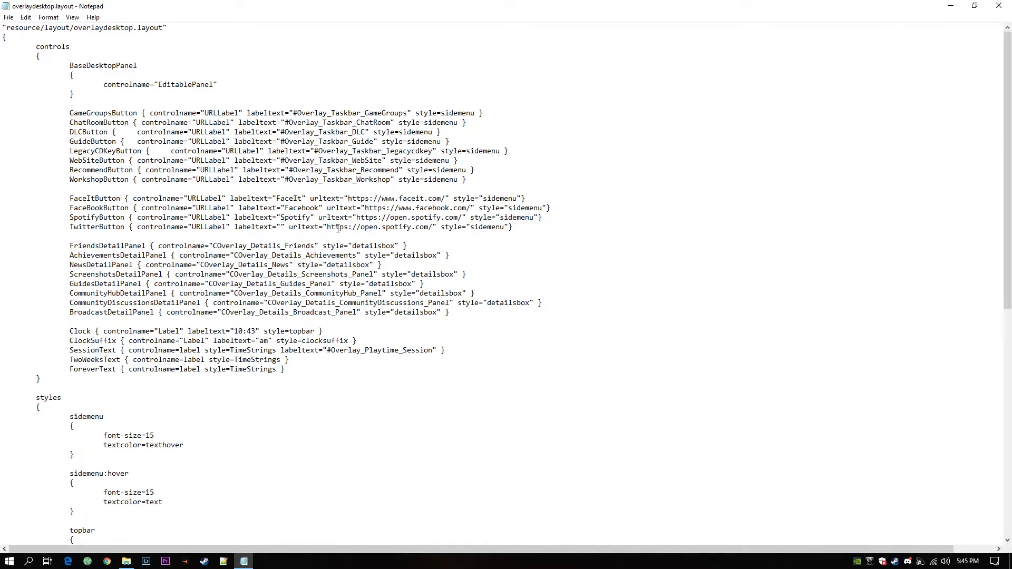
{"action": "type", "text": "Twitter"}
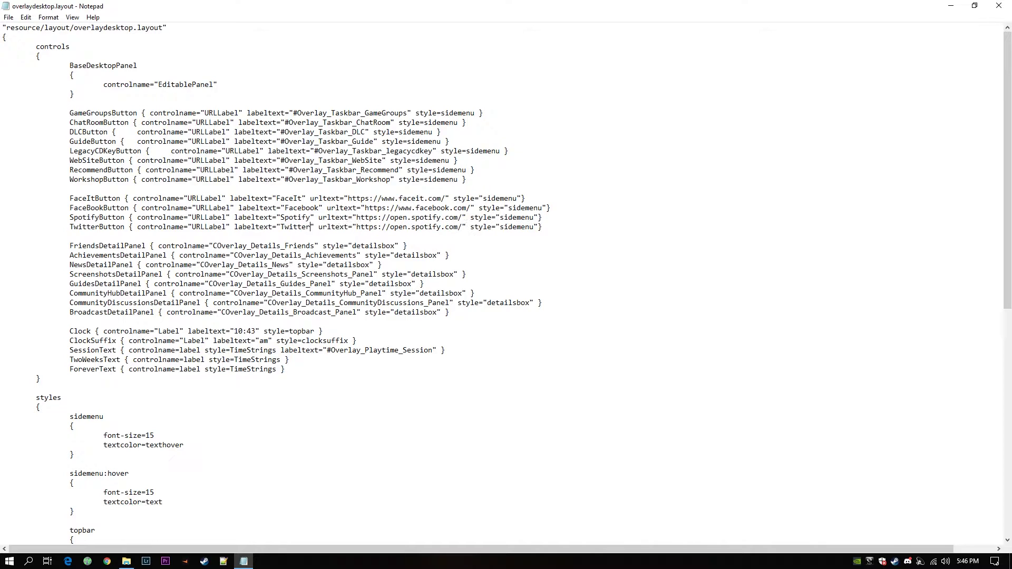
{"action": "left_click", "coordinate": [391, 227], "text": "shift"}
{"action": "type", "text": "twitter"}
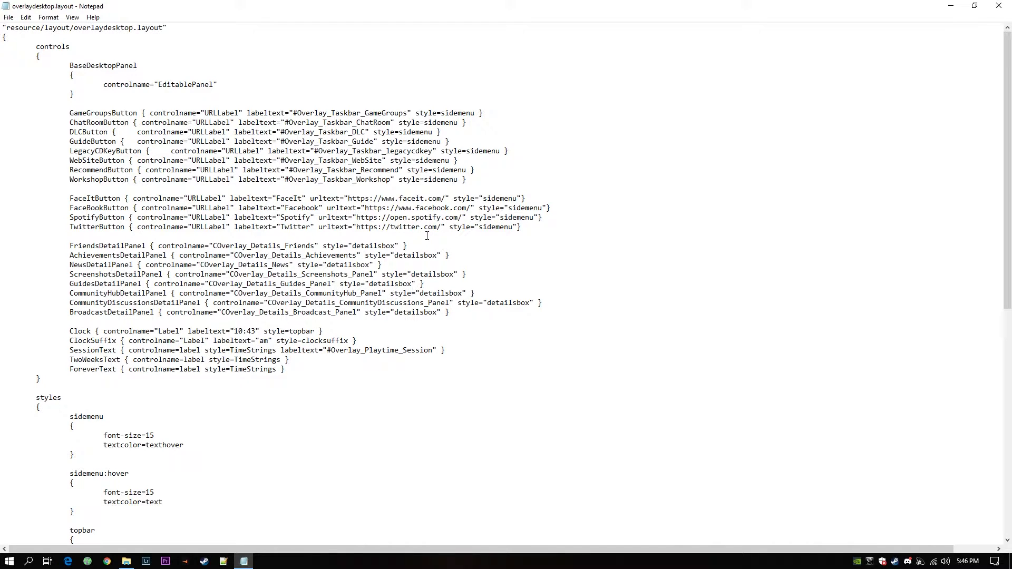
- Insert "TwitterButton," ahead of FaceItButton in the layout section's place controls list, and close the file
{"action": "double_click", "coordinate": [100, 227]}
{"action": "right_click", "coordinate": [101, 227]}
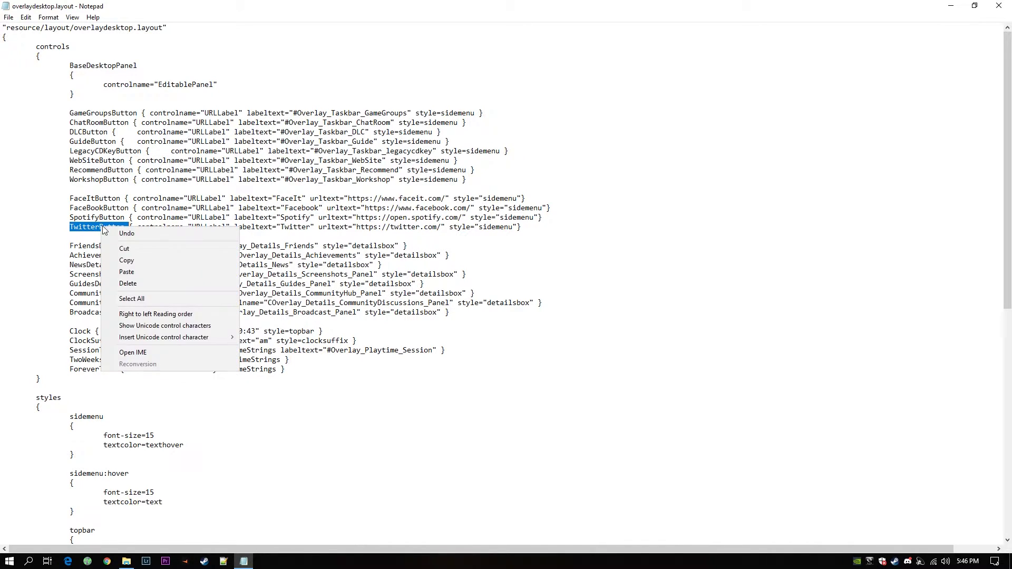
{"action": "left_click", "coordinate": [139, 258]}
{"action": "scroll", "coordinate": [140, 258], "scroll_direction": "down", "scroll_amount": 15}
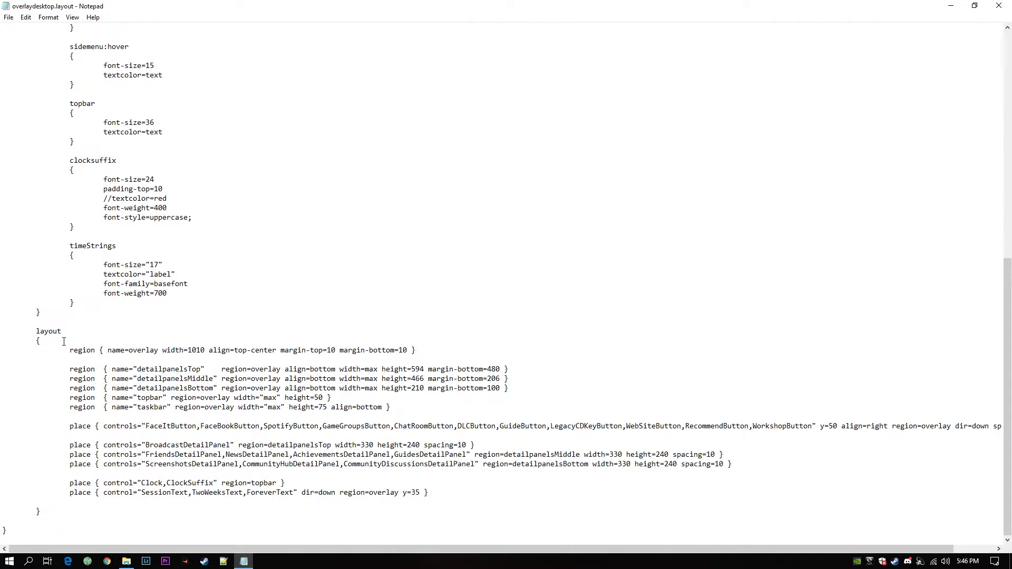
{"action": "double_click", "coordinate": [42, 333]}
{"action": "left_click", "coordinate": [91, 331]}
{"action": "key", "text": "ctrl+v"}
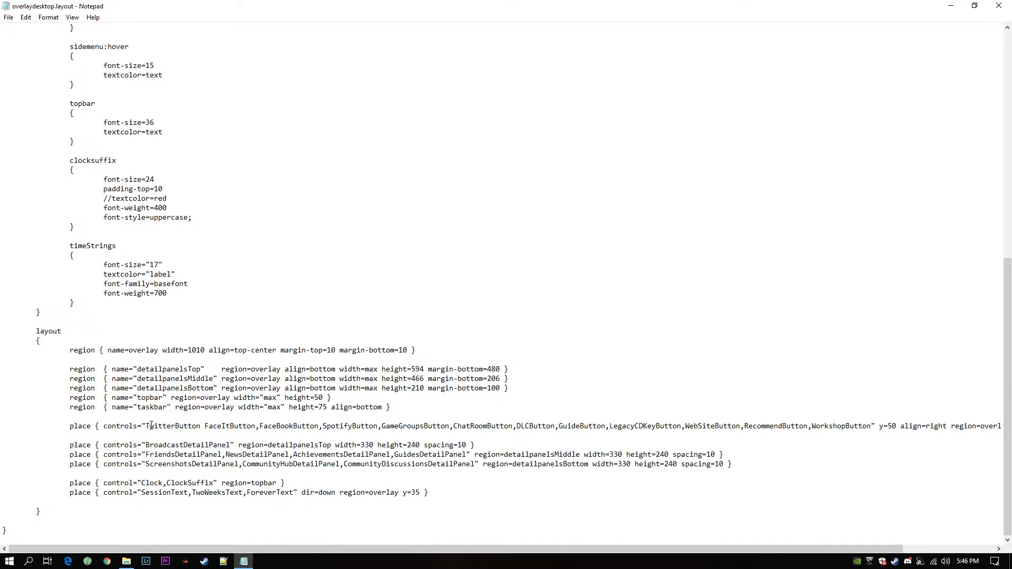
{"action": "double_click", "coordinate": [166, 430]}
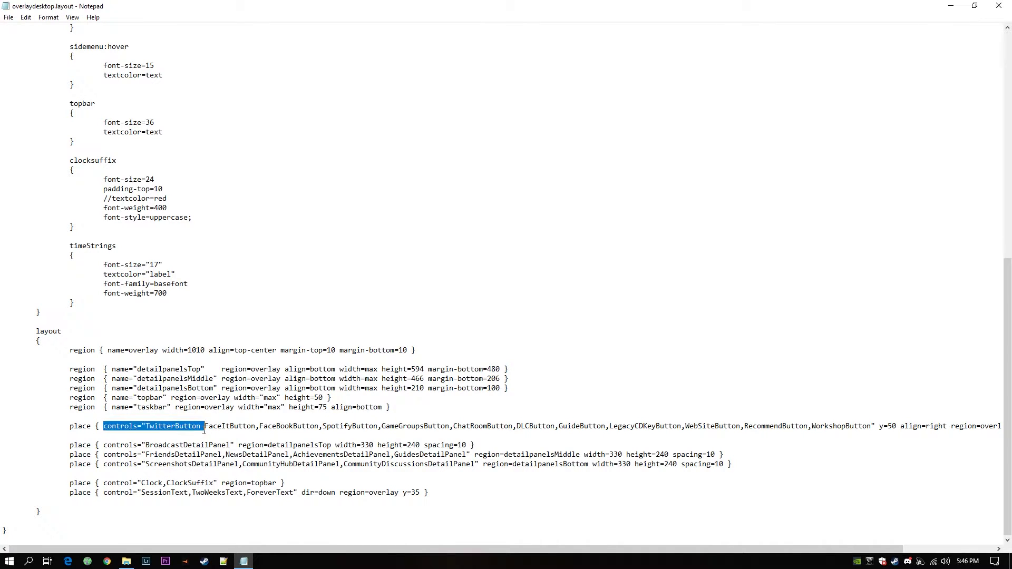
{"action": "left_click", "coordinate": [205, 427]}
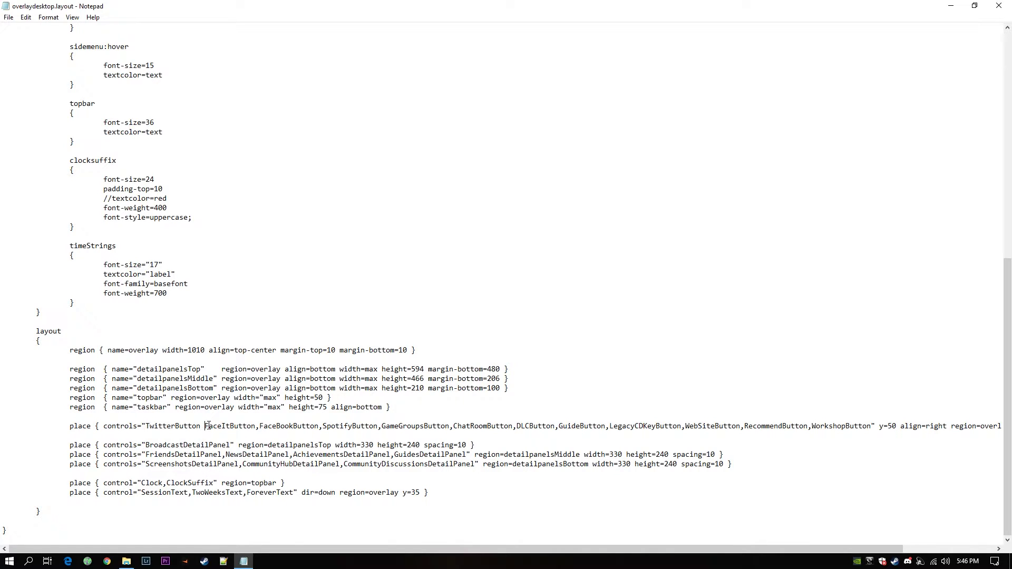
{"action": "key", "text": "BackSpace"}
{"action": "type", "text": ","}
{"action": "left_click", "coordinate": [1007, 6]}
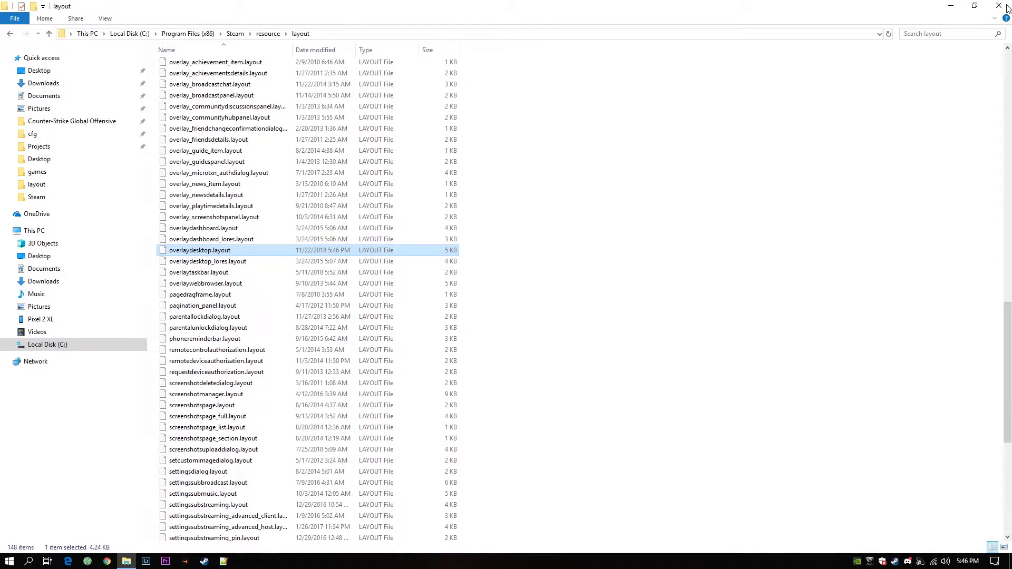
{"action": "left_click", "coordinate": [953, 7]}
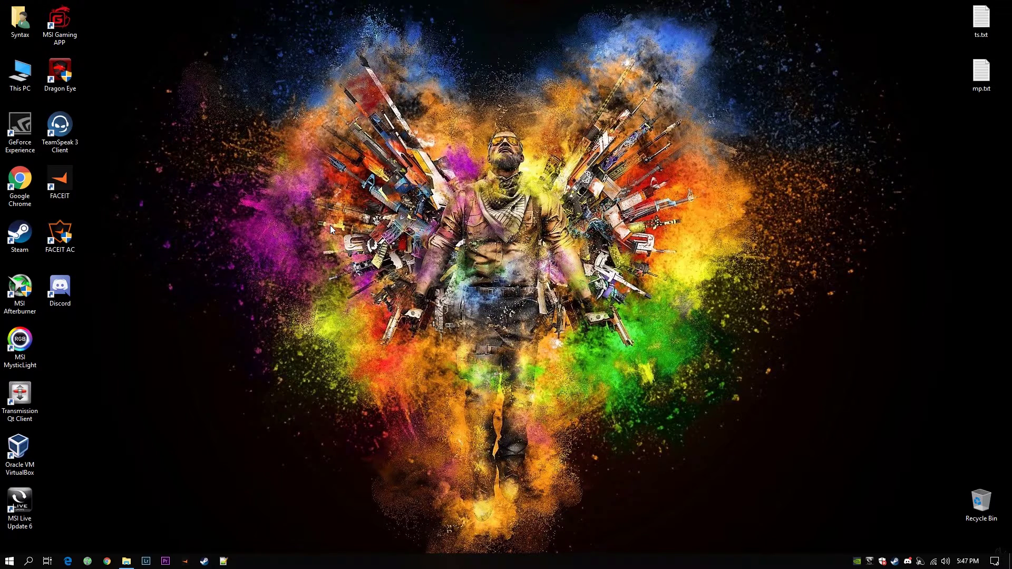
{"action": "mouse_move", "coordinate": [135, 559]}
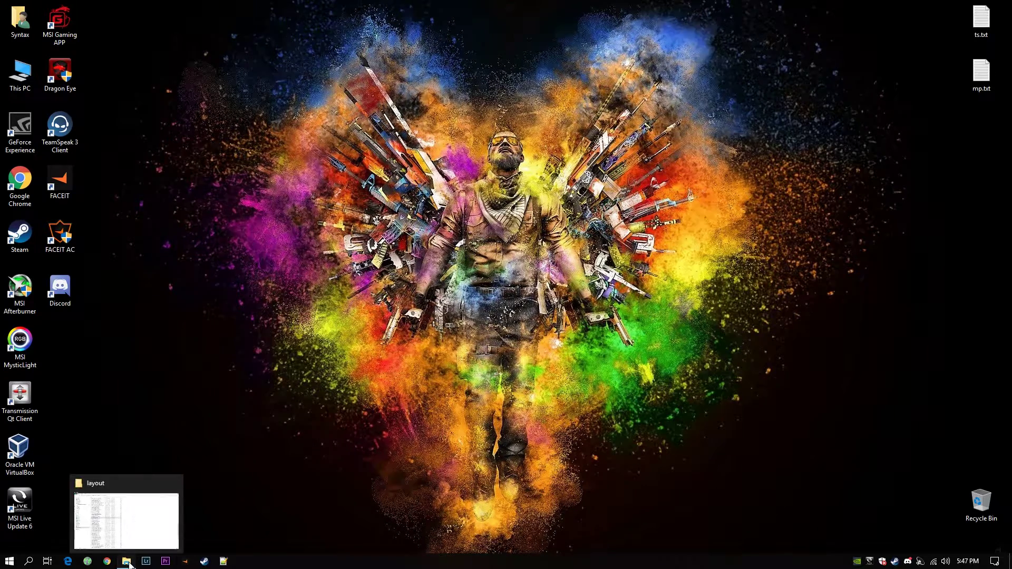
{"action": "left_click", "coordinate": [161, 525]}
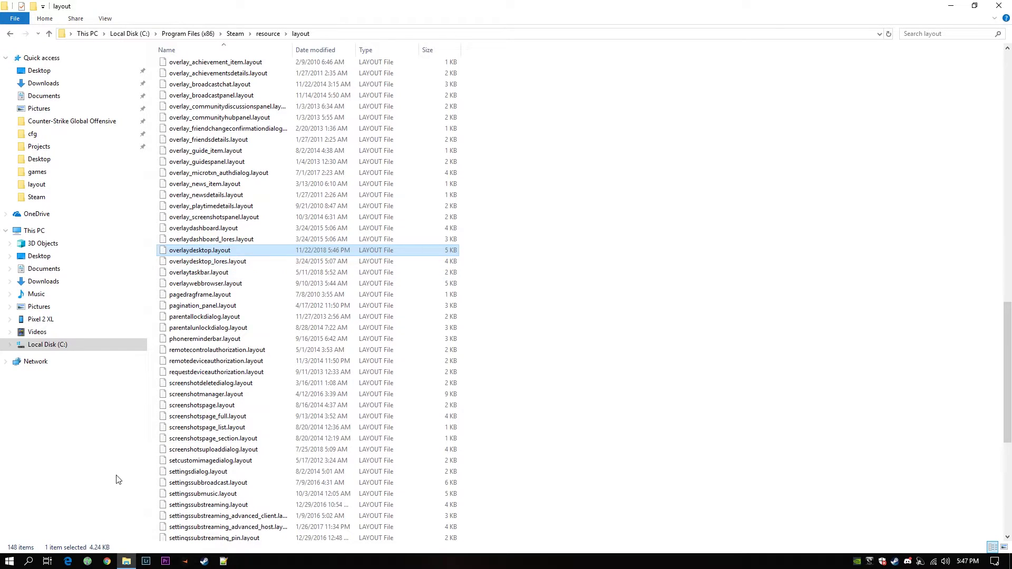
- Switch to Chrome and download copy_overlay_conf.bat and overlaydesktop.layout from the Steam overlay files Drive folder, keeping the flagged batch file
{"action": "left_click", "coordinate": [107, 562]}
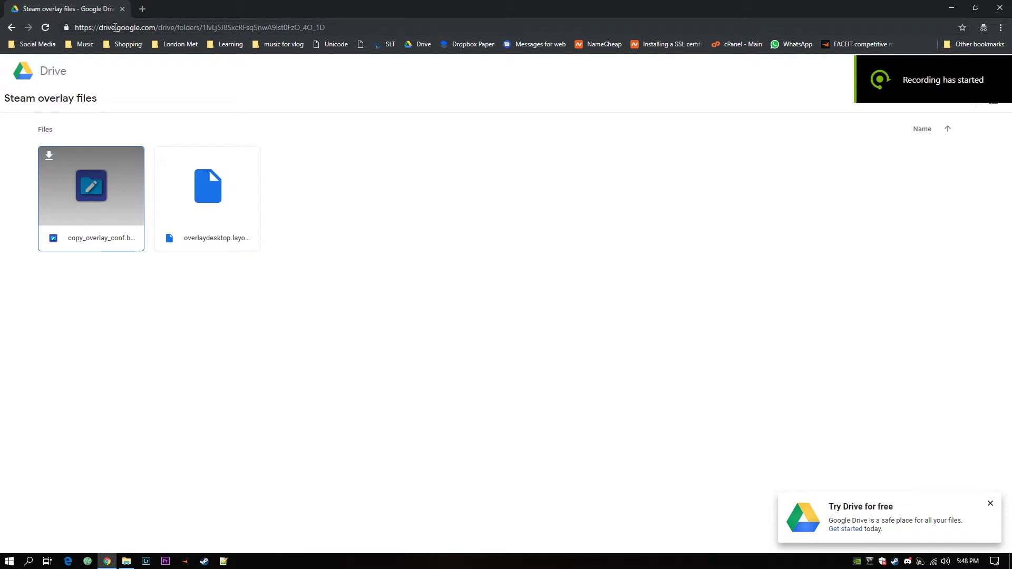
{"action": "left_click", "coordinate": [115, 27]}
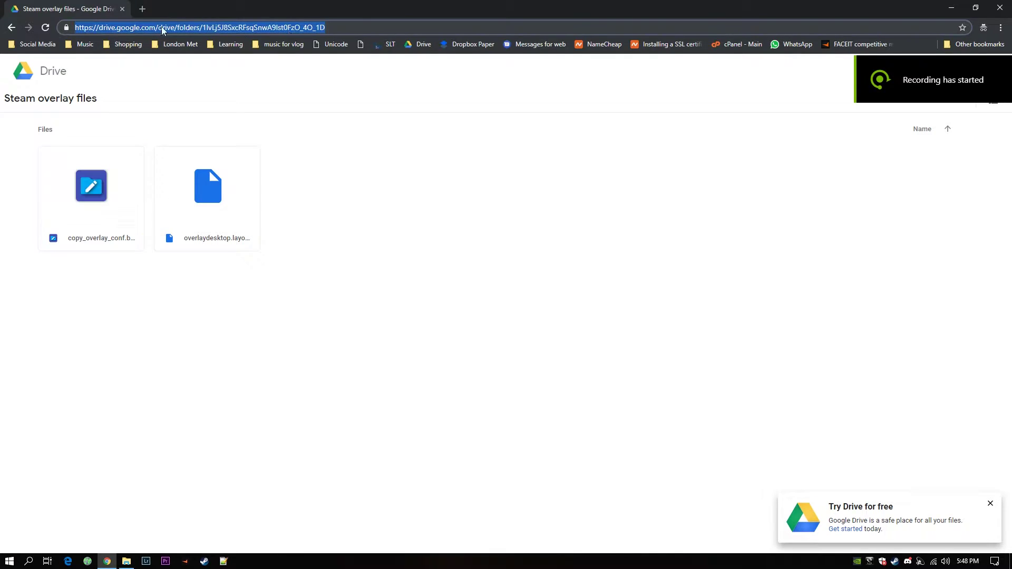
{"action": "double_click", "coordinate": [124, 28]}
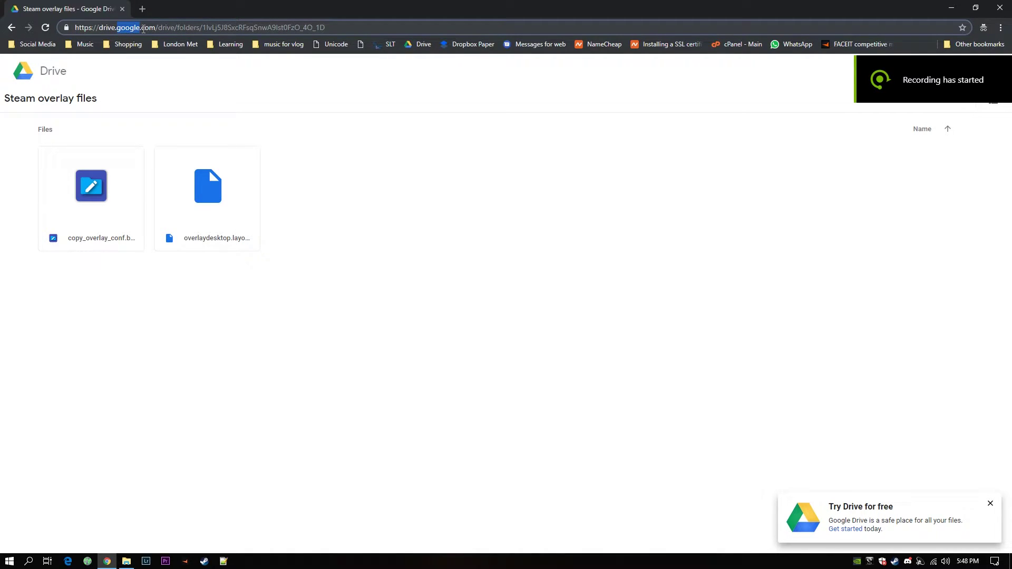
{"action": "double_click", "coordinate": [148, 27]}
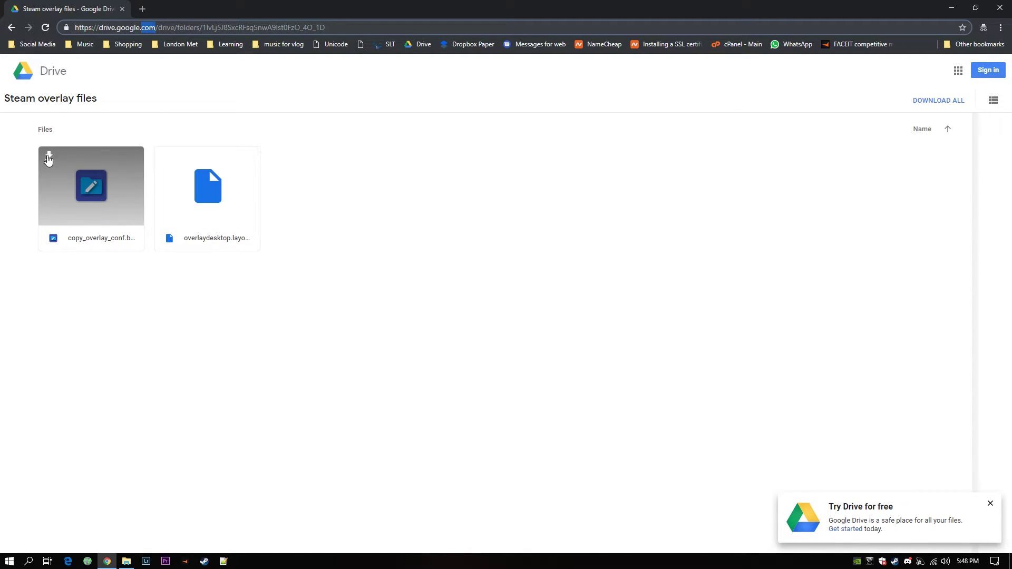
{"action": "left_click", "coordinate": [49, 158]}
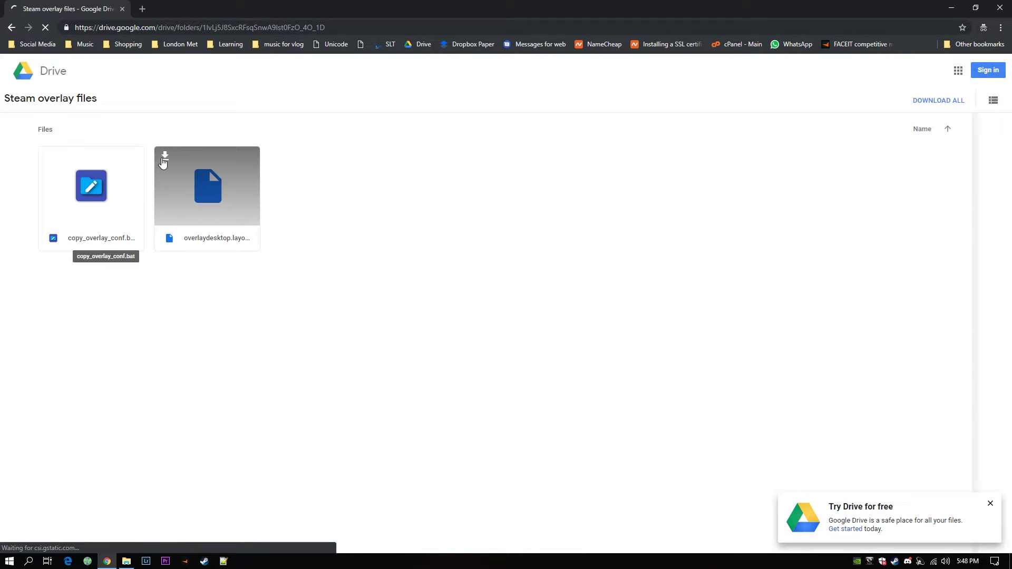
{"action": "left_click", "coordinate": [164, 157]}
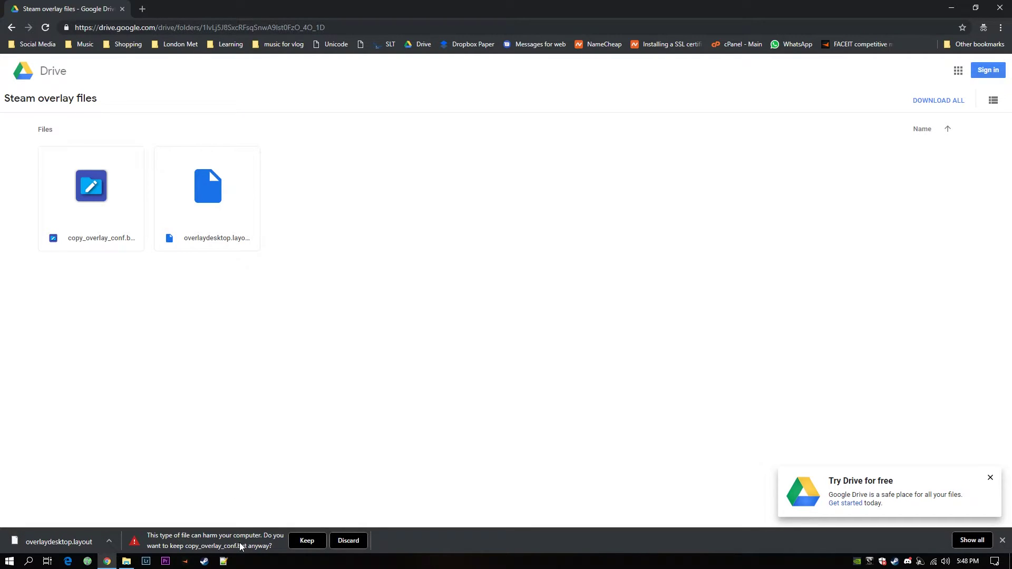
{"action": "left_click", "coordinate": [307, 541]}
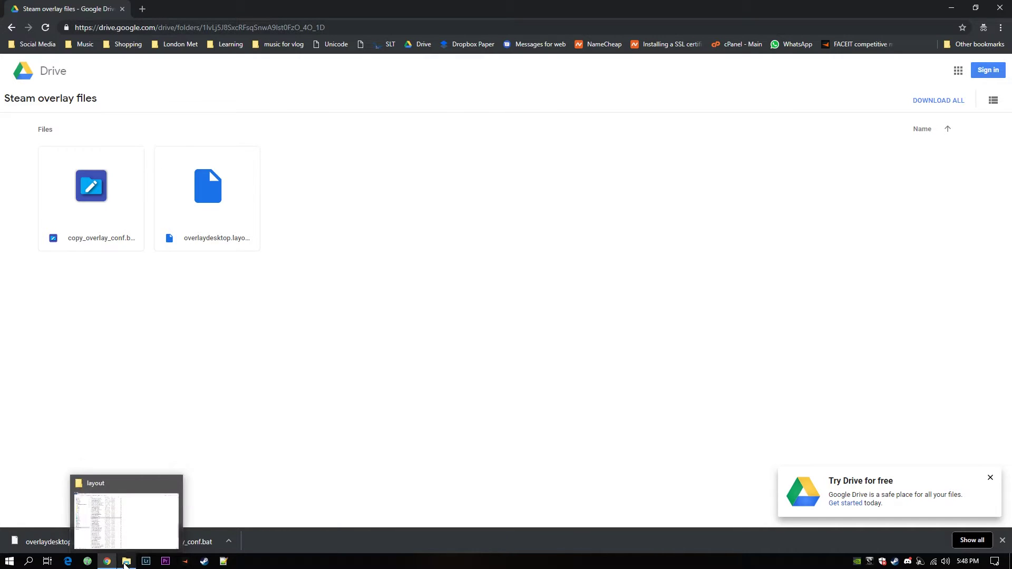
- Switch to File Explorer and copy copy_overlay_conf.bat and overlaydesktop.layout from the Downloads folder
{"action": "left_click", "coordinate": [126, 562]}
{"action": "left_click", "coordinate": [50, 84]}
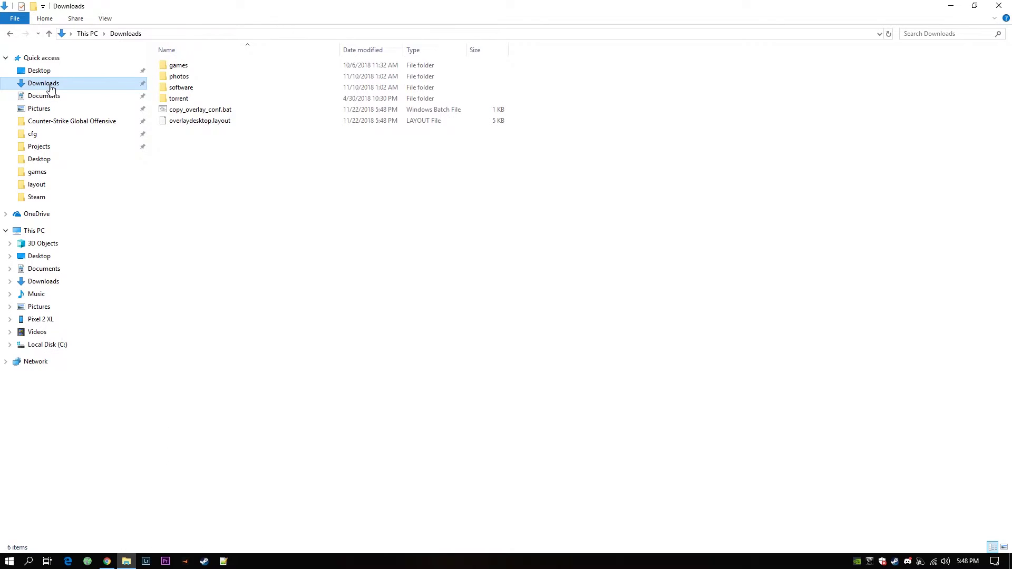
{"action": "left_click_drag", "start_coordinate": [222, 144], "coordinate": [206, 112]}
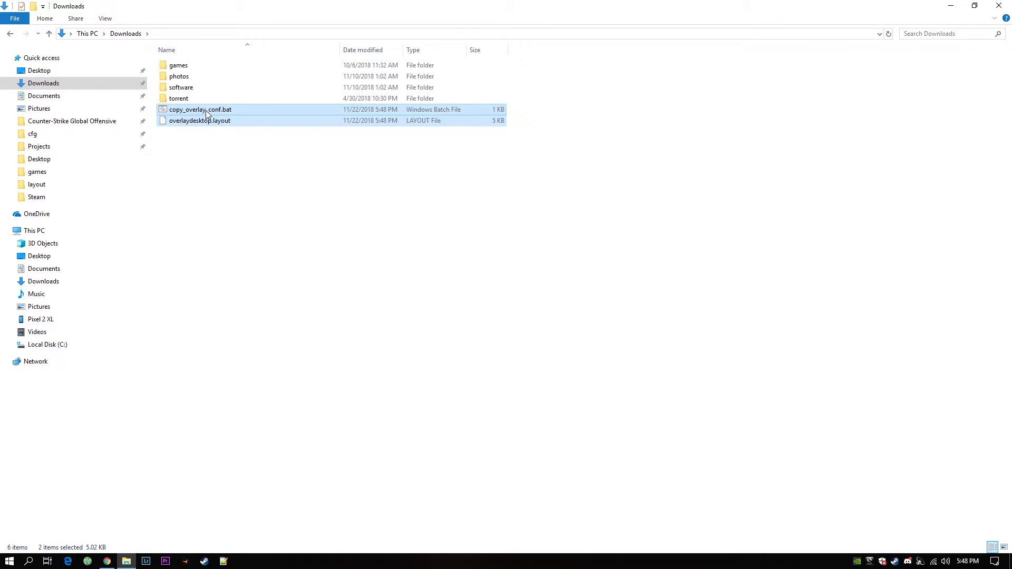
{"action": "right_click", "coordinate": [207, 109]}
{"action": "left_click", "coordinate": [226, 208]}
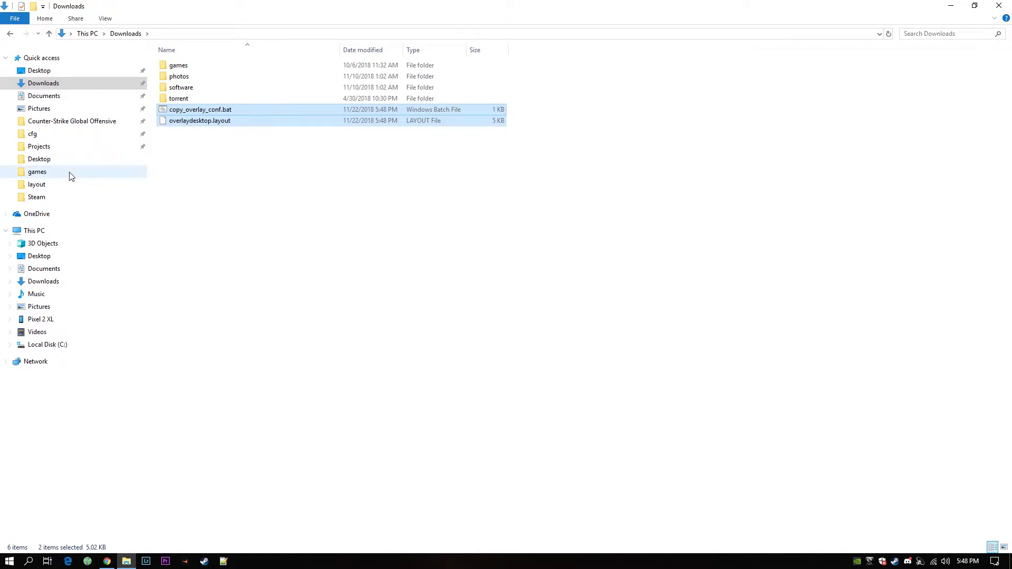
- Create a folder named steam_conf in the personal user folder under C:\Users and open it
{"action": "left_click", "coordinate": [61, 345]}
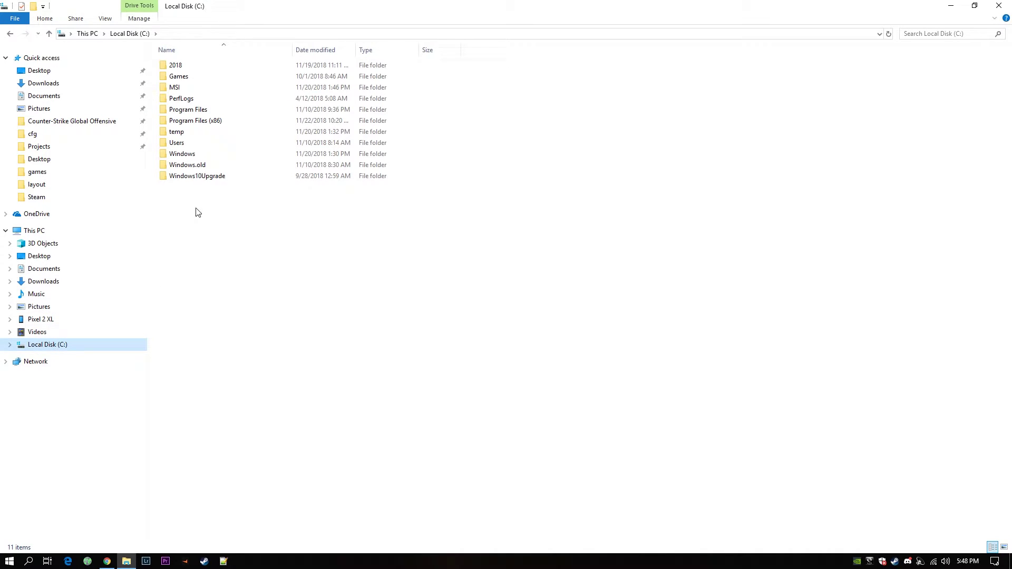
{"action": "double_click", "coordinate": [179, 143]}
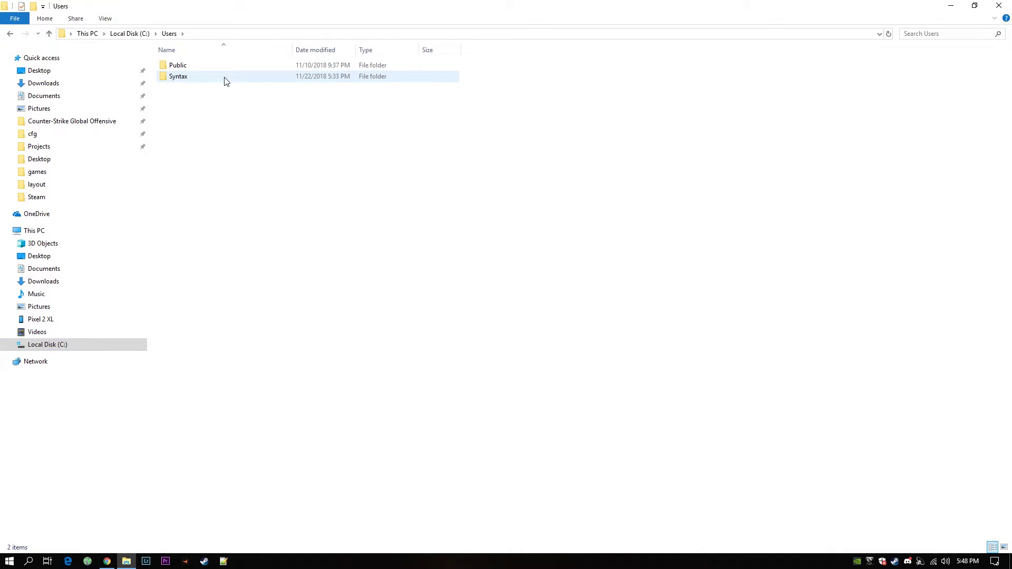
{"action": "double_click", "coordinate": [195, 76]}
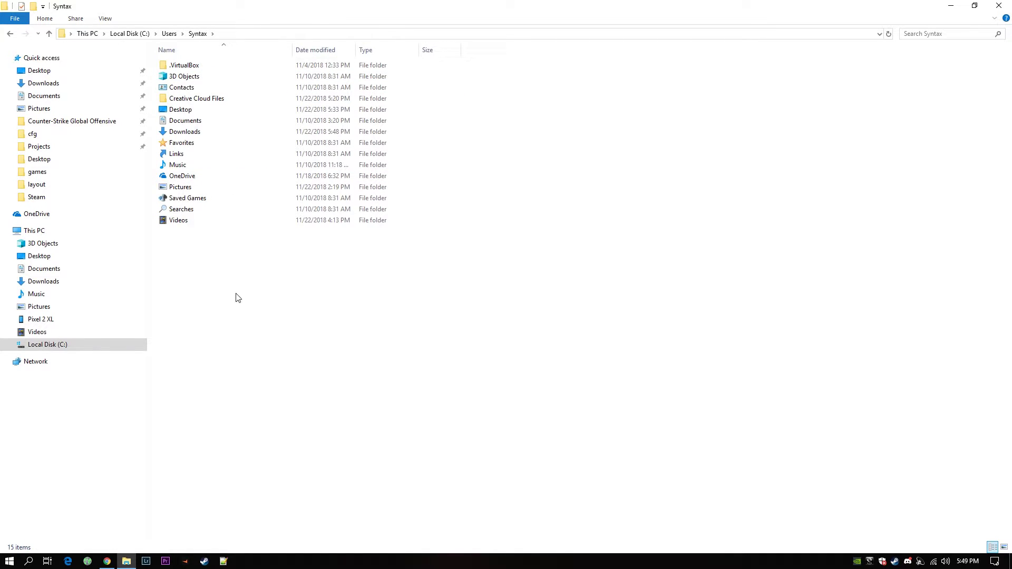
{"action": "right_click", "coordinate": [186, 267]}
{"action": "mouse_move", "coordinate": [232, 386]}
{"action": "left_click", "coordinate": [359, 387]}
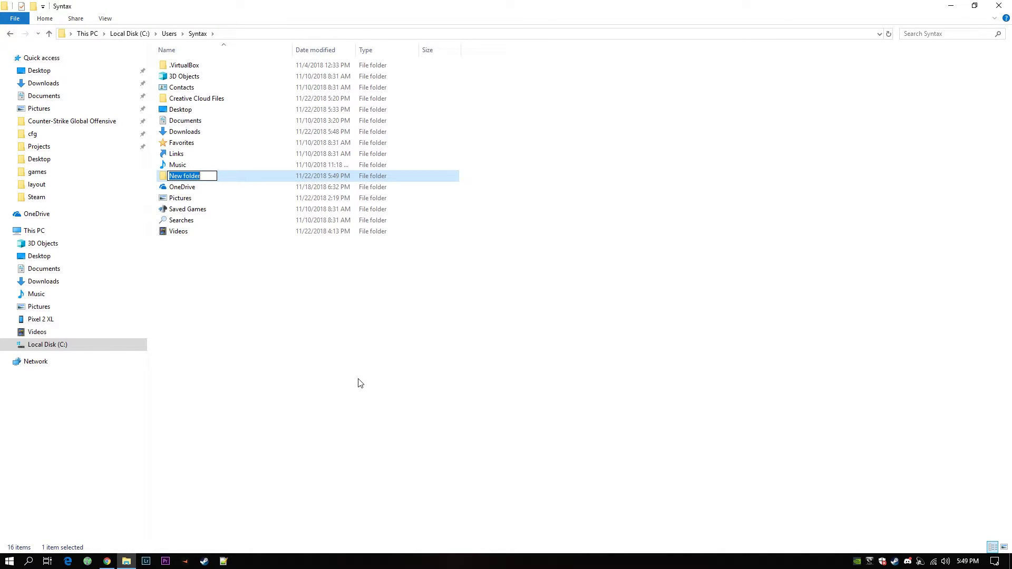
{"action": "type", "text": "steam_conf"}
{"action": "key", "text": "Return"}
{"action": "key", "text": "Return"}
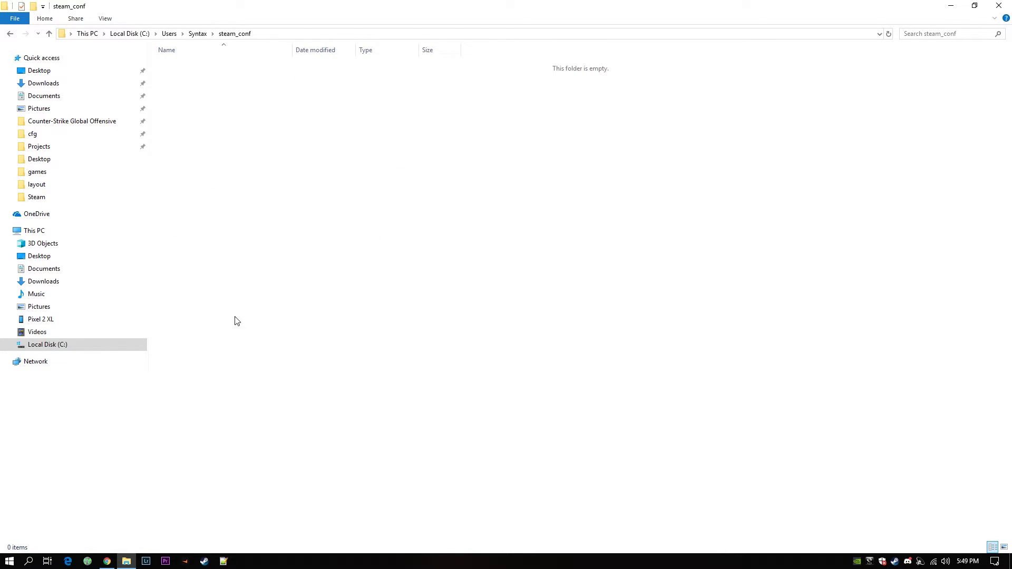
- Paste the copied batch and layout files into the steam_conf folder
{"action": "right_click", "coordinate": [219, 140]}
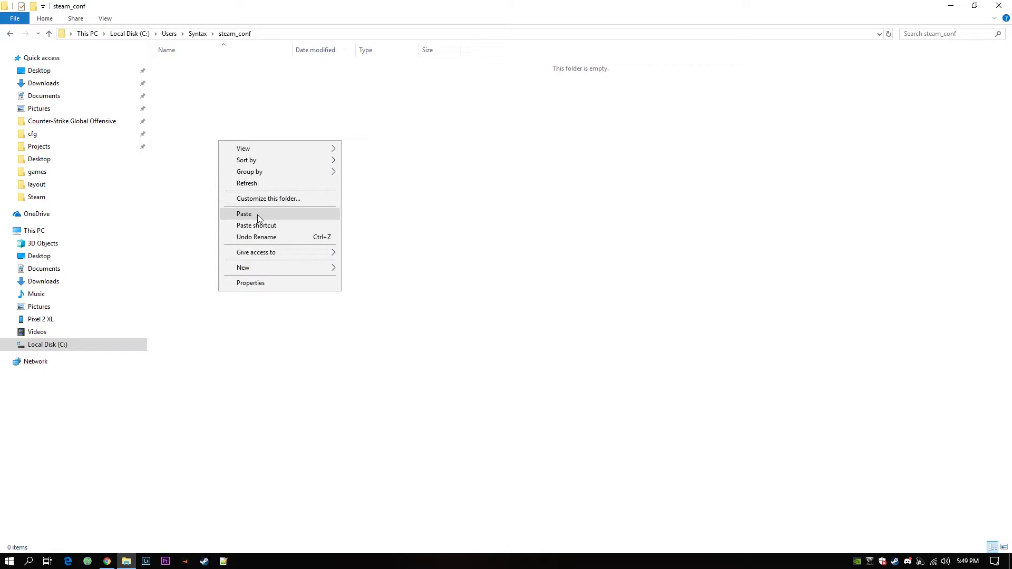
{"action": "left_click", "coordinate": [244, 214]}
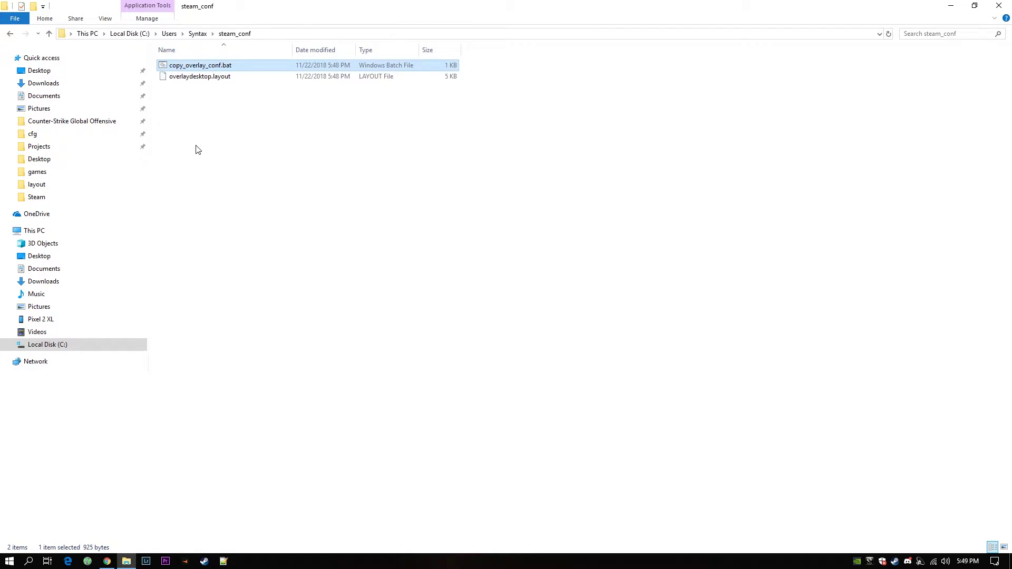
{"action": "left_click", "coordinate": [195, 119]}
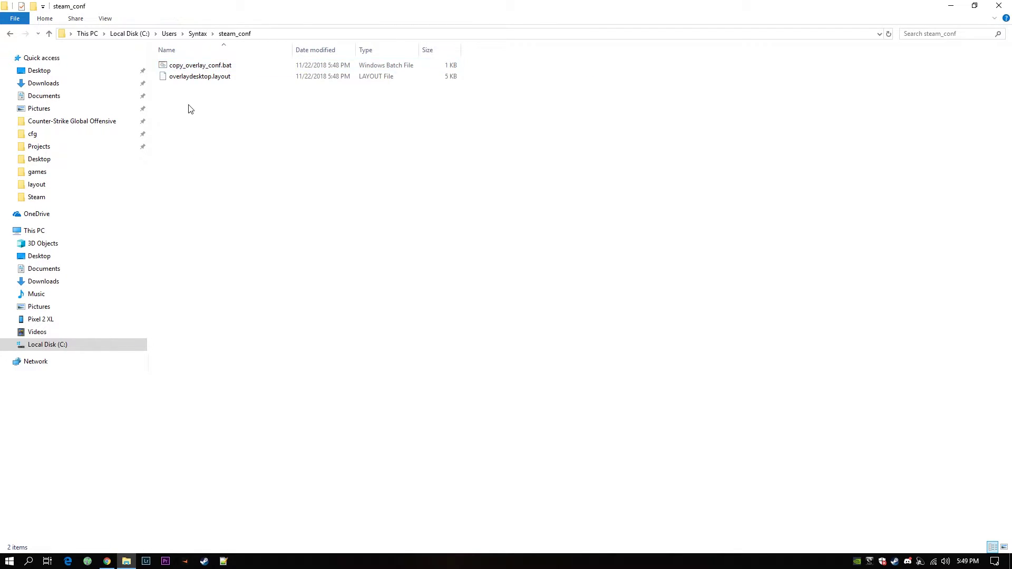
{"action": "left_click_drag", "start_coordinate": [251, 97], "coordinate": [191, 57]}
- Open steam_conf's overlaydesktop.layout in Notepad++ and examine the FaceItButton, FaceBookButton and SpotifyButton lines
{"action": "left_click", "coordinate": [201, 77]}
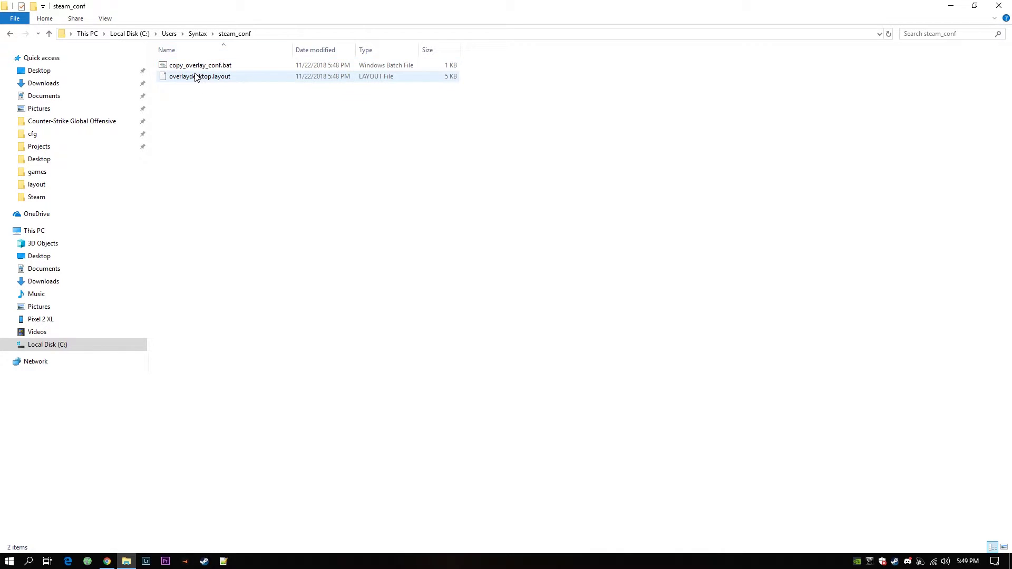
{"action": "right_click", "coordinate": [204, 79]}
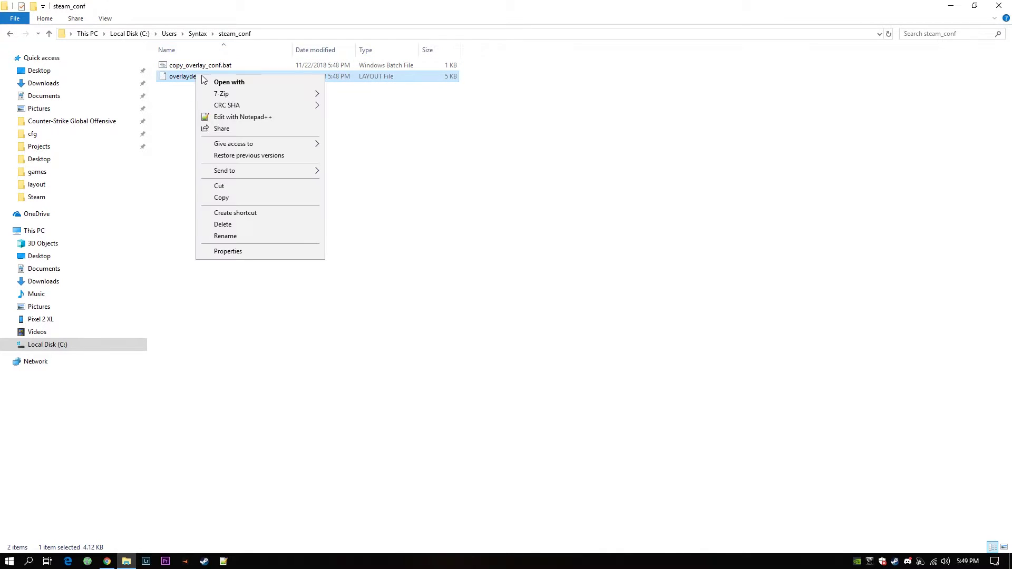
{"action": "left_click", "coordinate": [235, 116]}
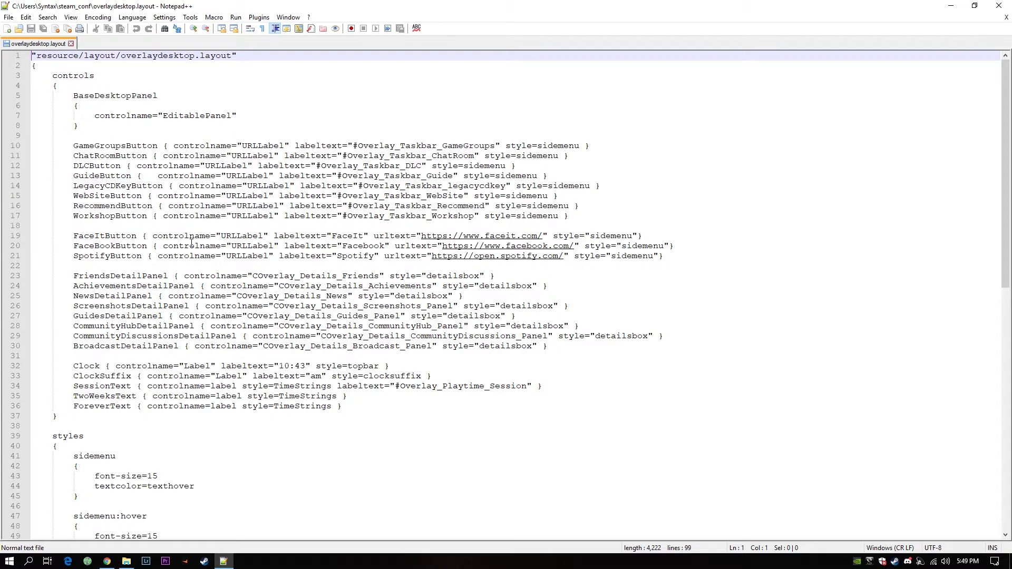
{"action": "left_click_drag", "start_coordinate": [73, 235], "coordinate": [673, 257]}
{"action": "left_click", "coordinate": [700, 256]}
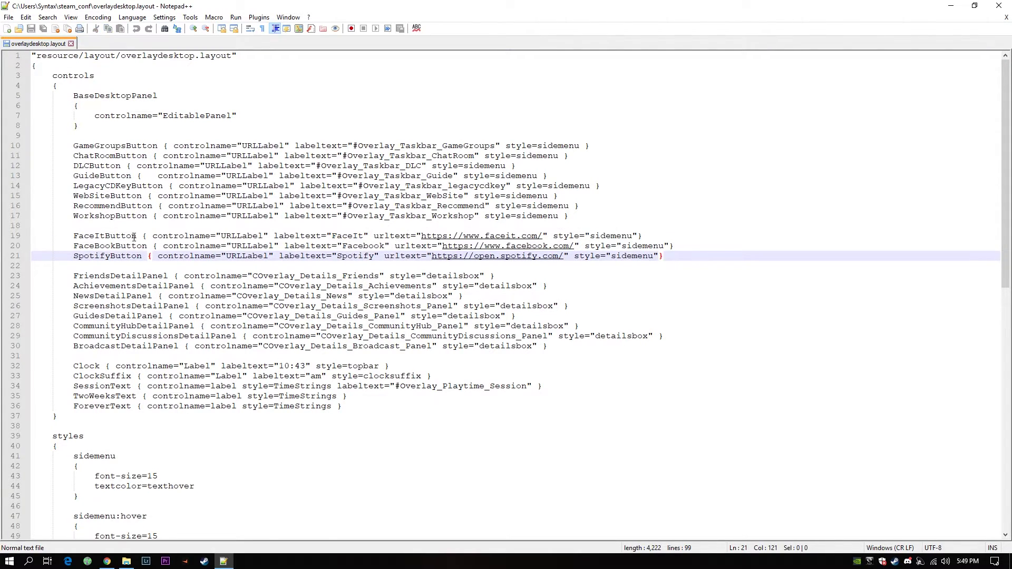
{"action": "left_click_drag", "start_coordinate": [73, 236], "coordinate": [729, 259]}
{"action": "left_click", "coordinate": [729, 258]}
- Set the FaceItButton line's labeltext to "Sample" and the FaceBookButton line's labeltext to "Sample2"
{"action": "double_click", "coordinate": [340, 235]}
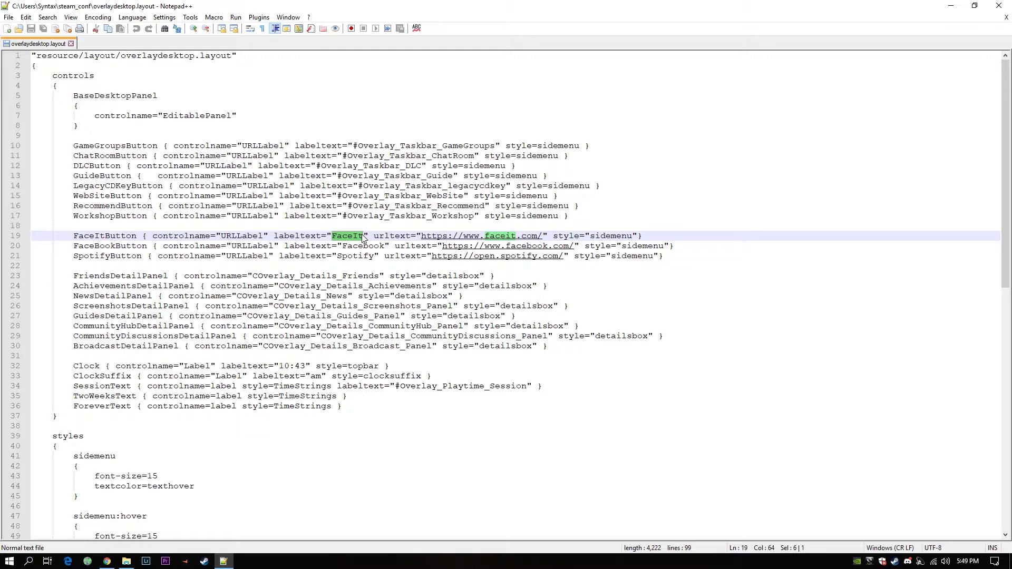
{"action": "type", "text": "Sa"}
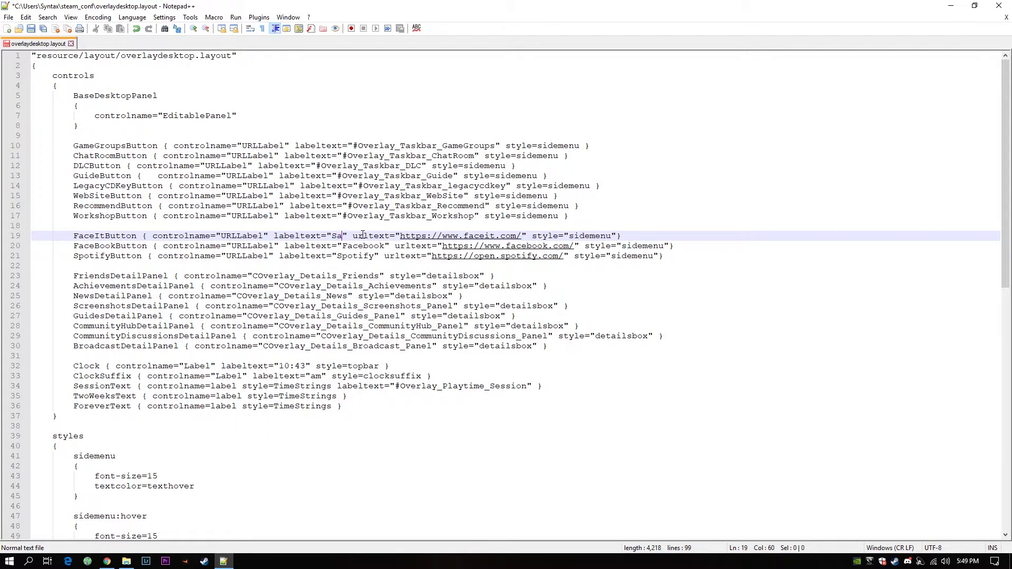
{"action": "type", "text": "mple"}
{"action": "key", "text": "ctrl+shift+Left"}
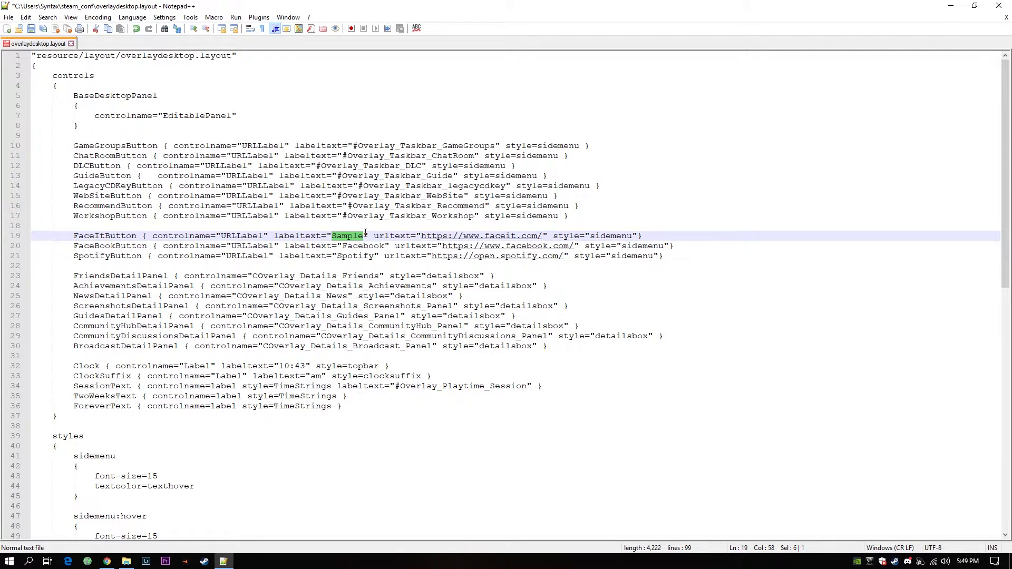
{"action": "key", "text": "ctrl+c"}
{"action": "double_click", "coordinate": [365, 245]}
{"action": "key", "text": "ctrl+v"}
{"action": "type", "text": "2"}
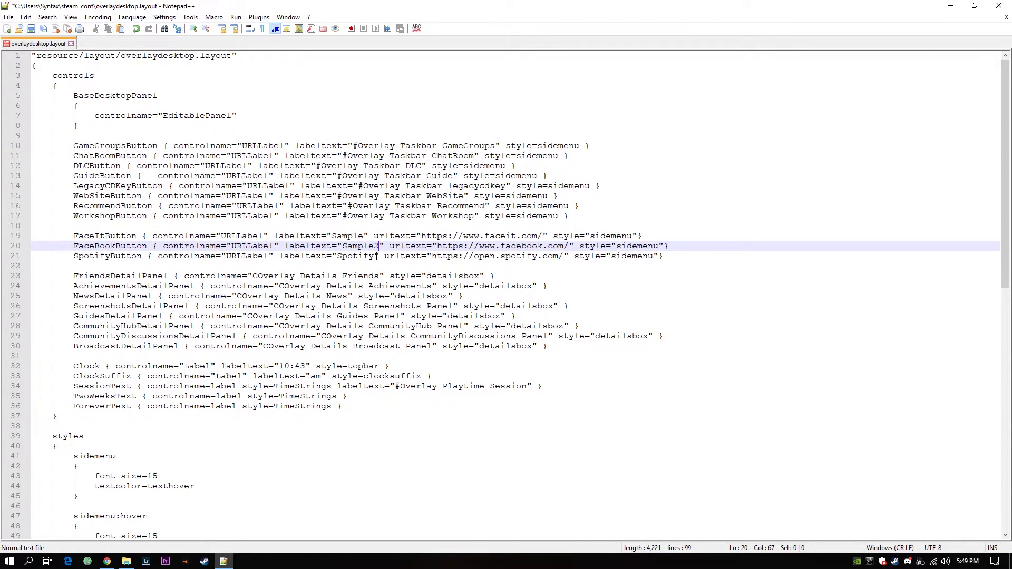
- Set the SpotifyButton line's labeltext to "Sample3" and save overlaydesktop.layout
{"action": "double_click", "coordinate": [360, 257]}
{"action": "key", "text": "ctrl+v"}
{"action": "type", "text": "3"}
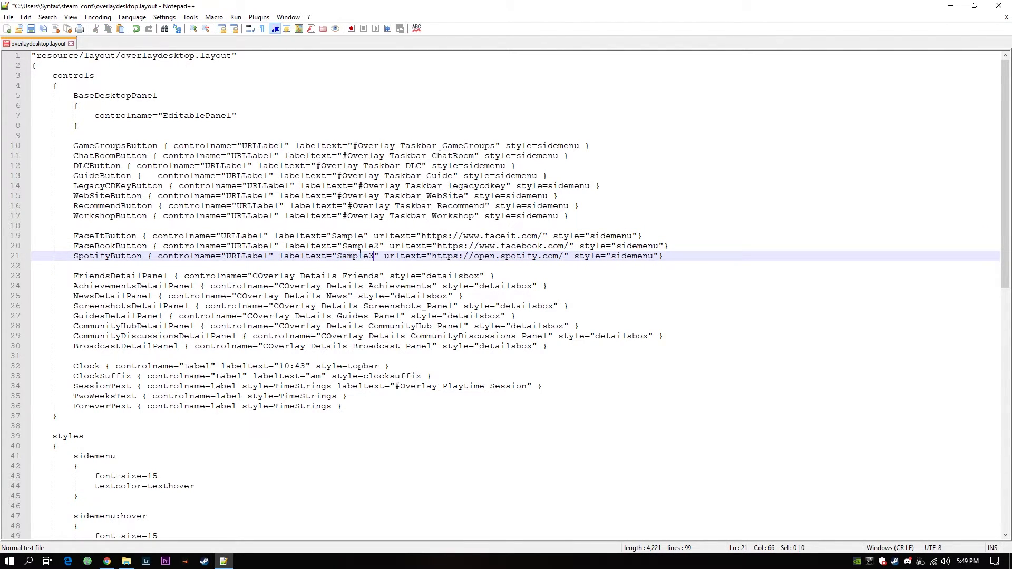
{"action": "key", "text": "ctrl+s"}
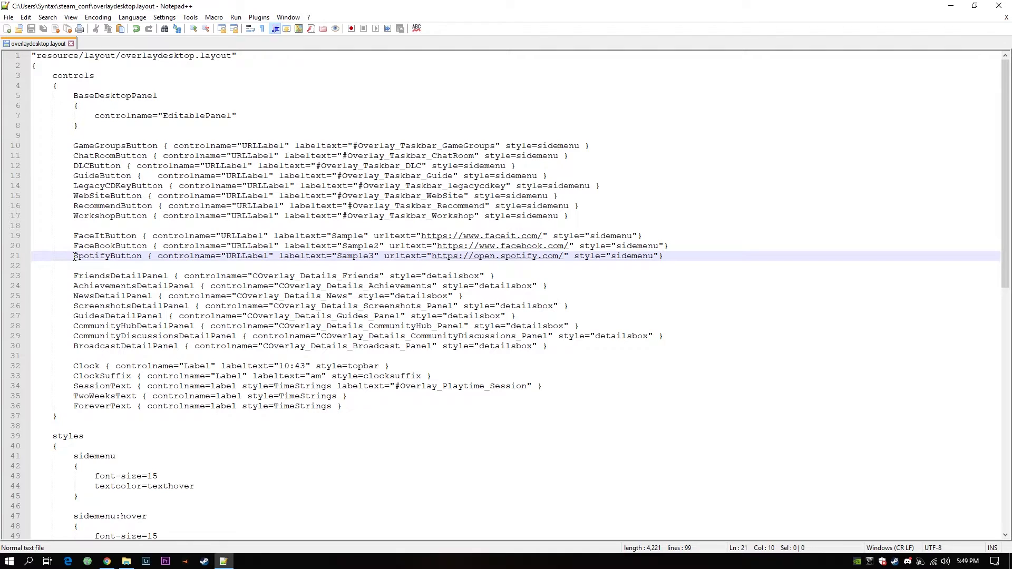
{"action": "left_click", "coordinate": [665, 258]}
- Close the layout file's editor window and open copy_overlay_conf.bat from the steam_conf folder in Notepad++
{"action": "mouse_move", "coordinate": [127, 560]}
{"action": "left_click", "coordinate": [153, 503]}
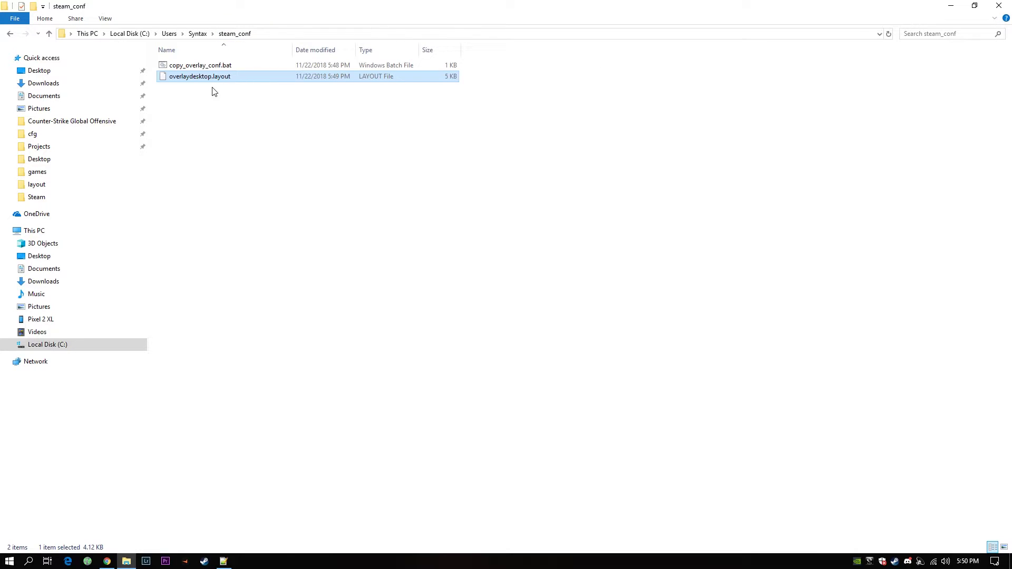
{"action": "left_click", "coordinate": [950, 6]}
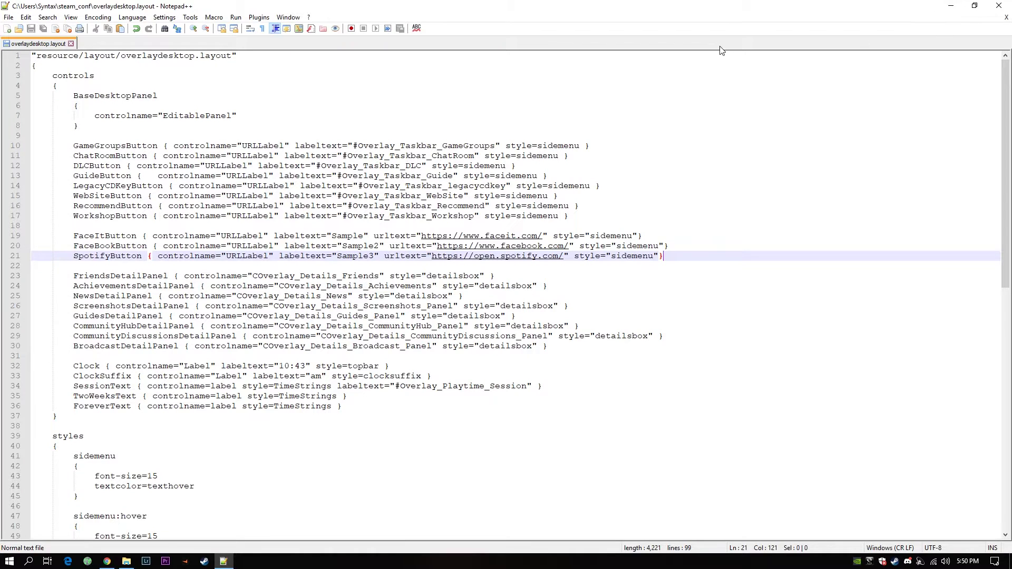
{"action": "left_click", "coordinate": [996, 6]}
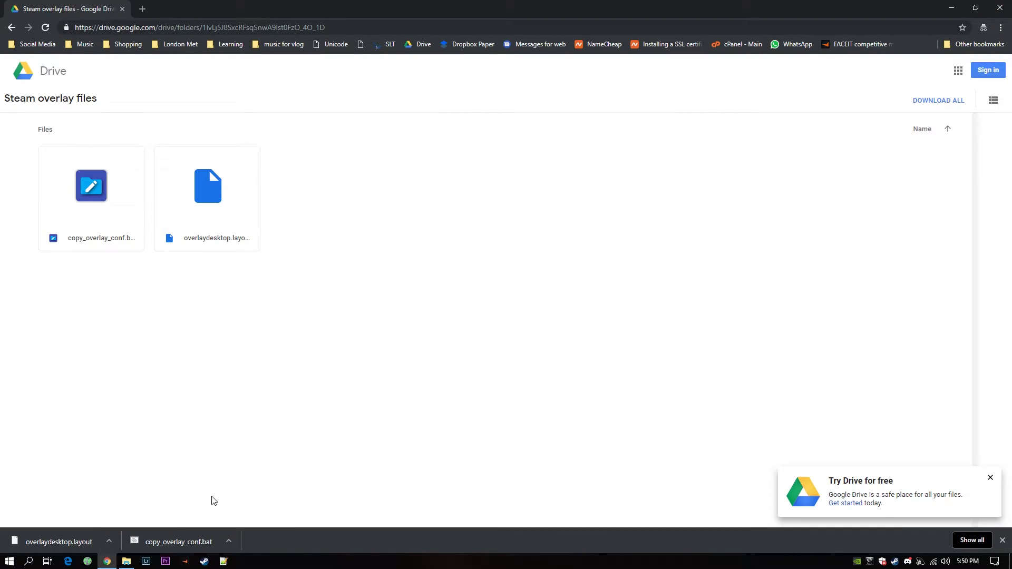
{"action": "left_click", "coordinate": [126, 561]}
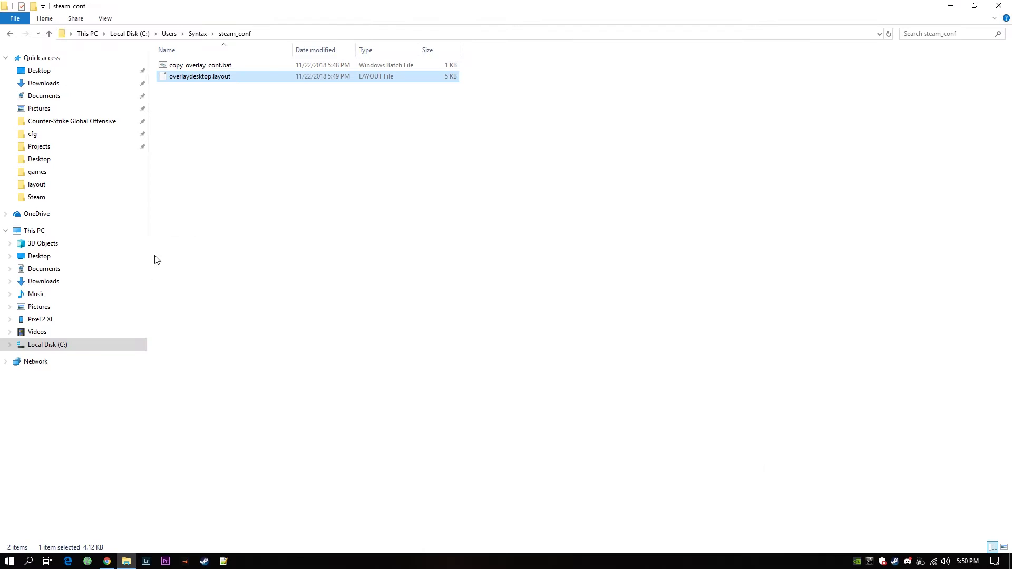
{"action": "right_click", "coordinate": [196, 67]}
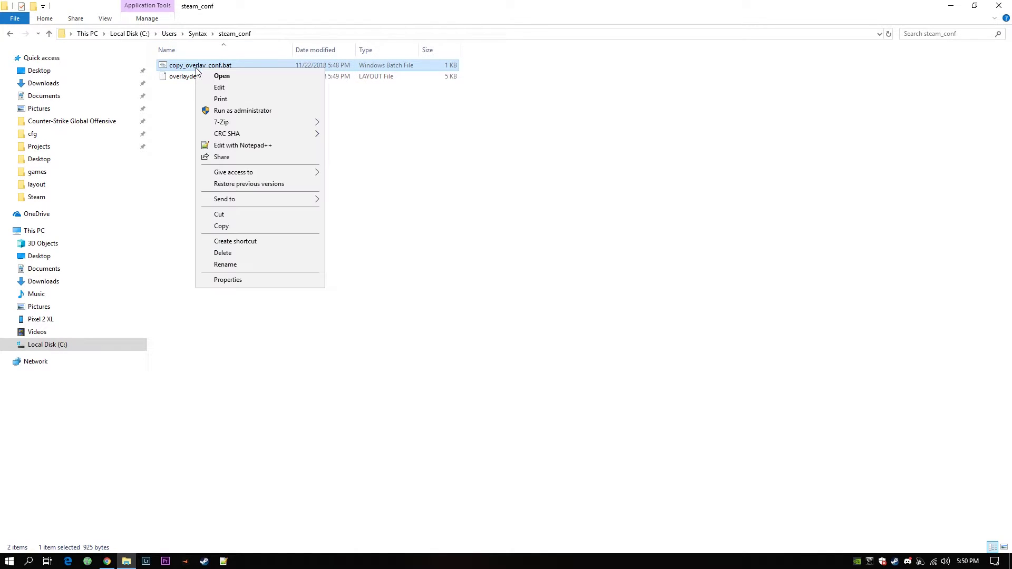
{"action": "left_click", "coordinate": [243, 145]}
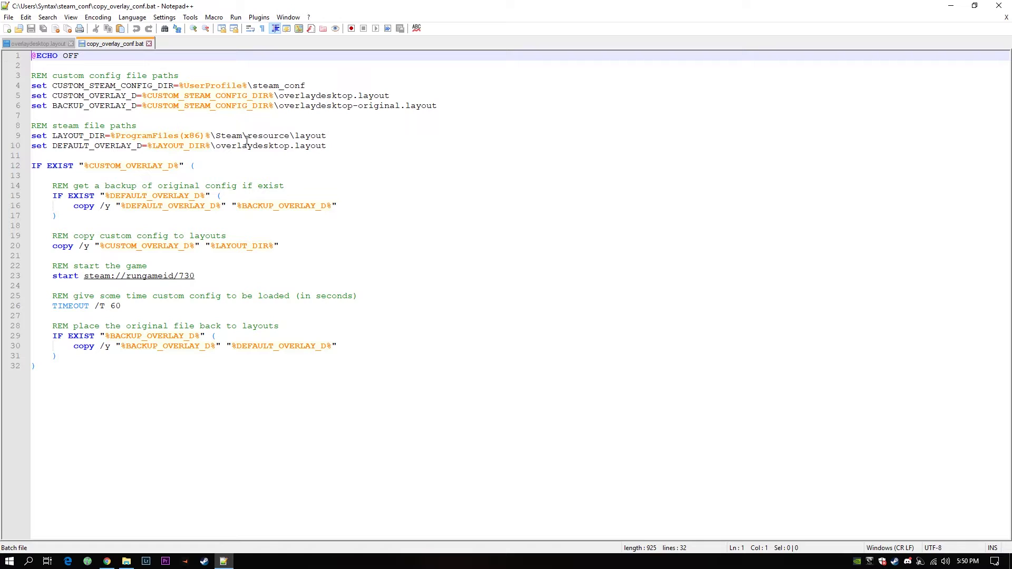
- Examine the batch file's custom config paths and Steam file paths, including the steam_conf folder name
{"action": "double_click", "coordinate": [61, 85]}
{"action": "double_click", "coordinate": [79, 96]}
{"action": "left_click", "coordinate": [80, 107]}
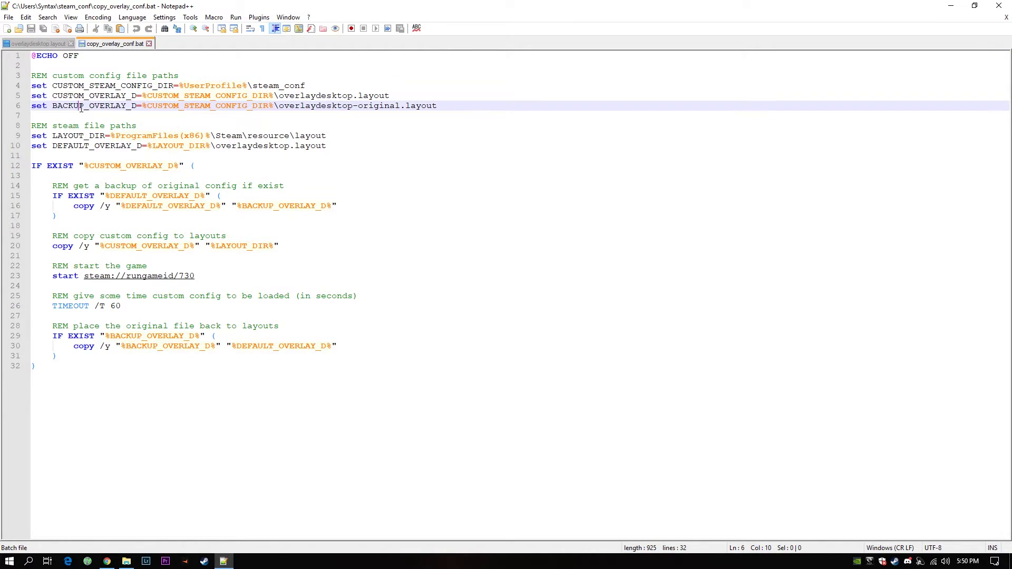
{"action": "double_click", "coordinate": [80, 107]}
{"action": "left_click_drag", "start_coordinate": [367, 147], "coordinate": [147, 150]}
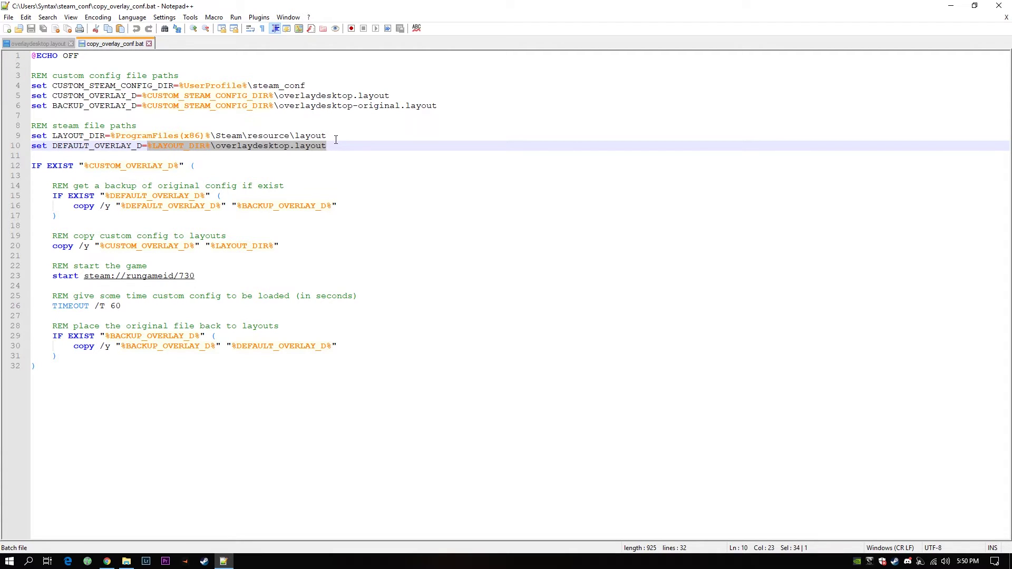
{"action": "left_click_drag", "start_coordinate": [337, 143], "coordinate": [21, 128]}
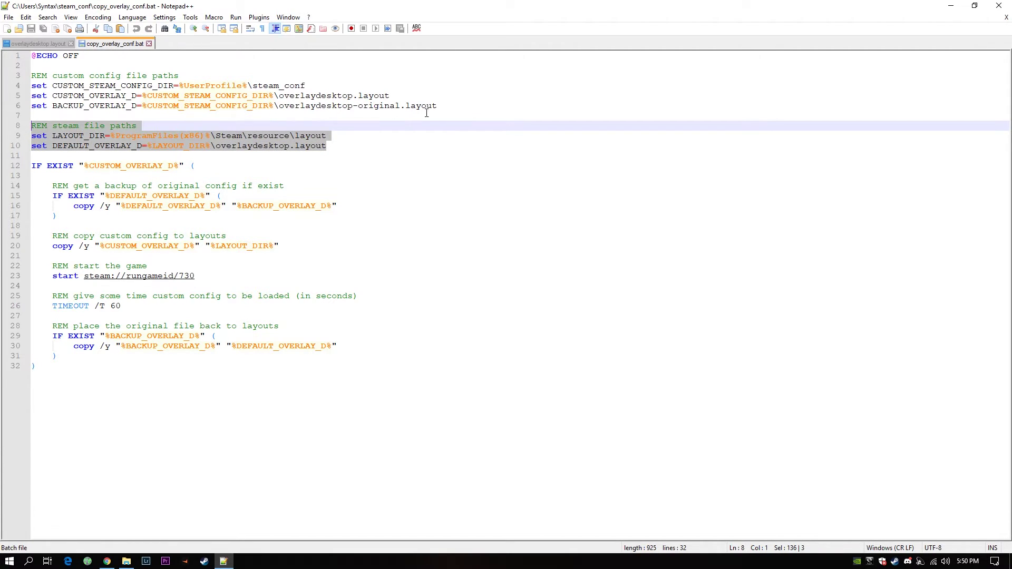
{"action": "left_click_drag", "start_coordinate": [454, 106], "coordinate": [24, 80]}
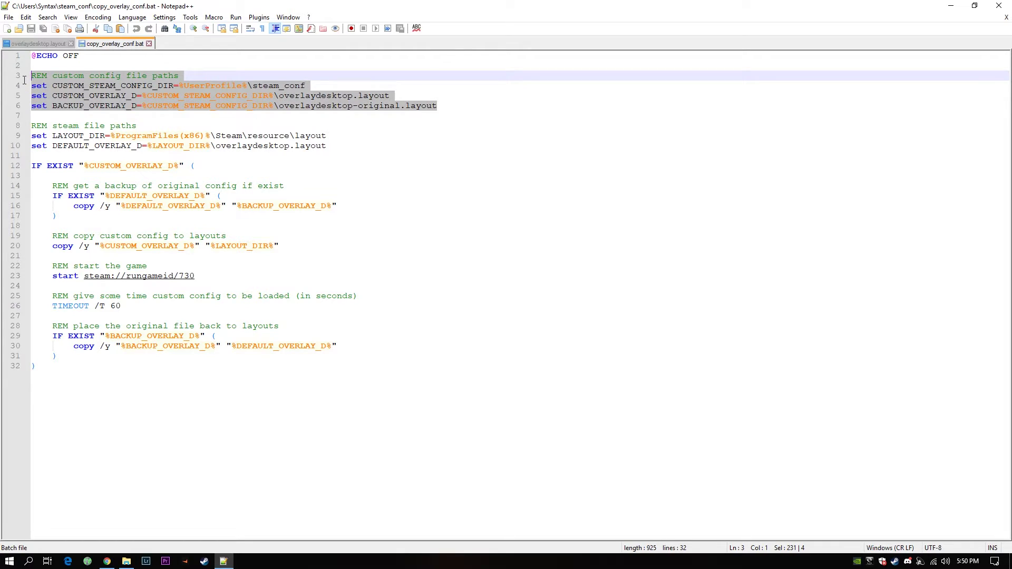
{"action": "double_click", "coordinate": [279, 86]}
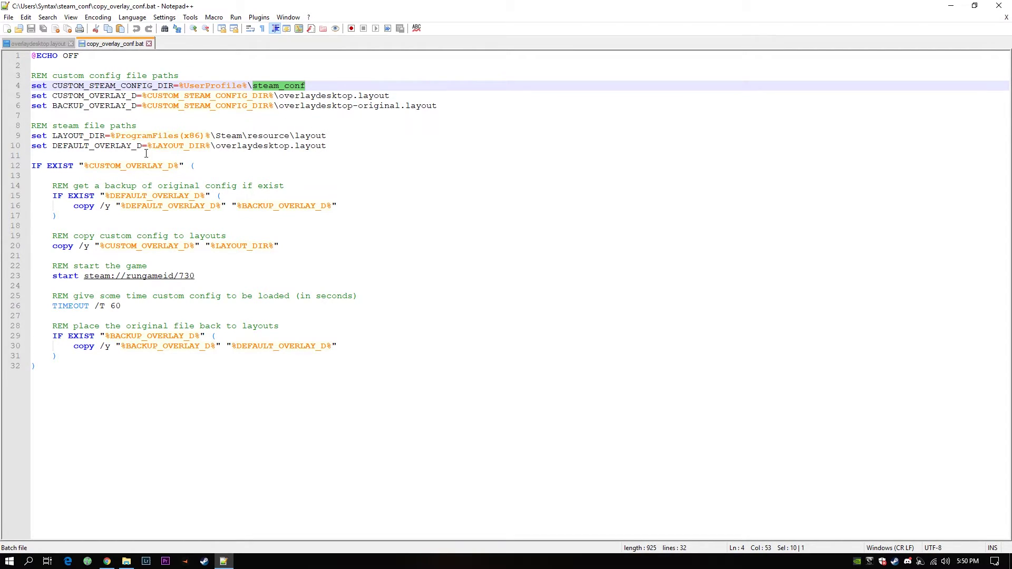
- Examine the batch file's IF EXIST checks for CUSTOM_OVERLAY_D and DEFAULT_OVERLAY_D
{"action": "left_click_drag", "start_coordinate": [32, 166], "coordinate": [195, 165]}
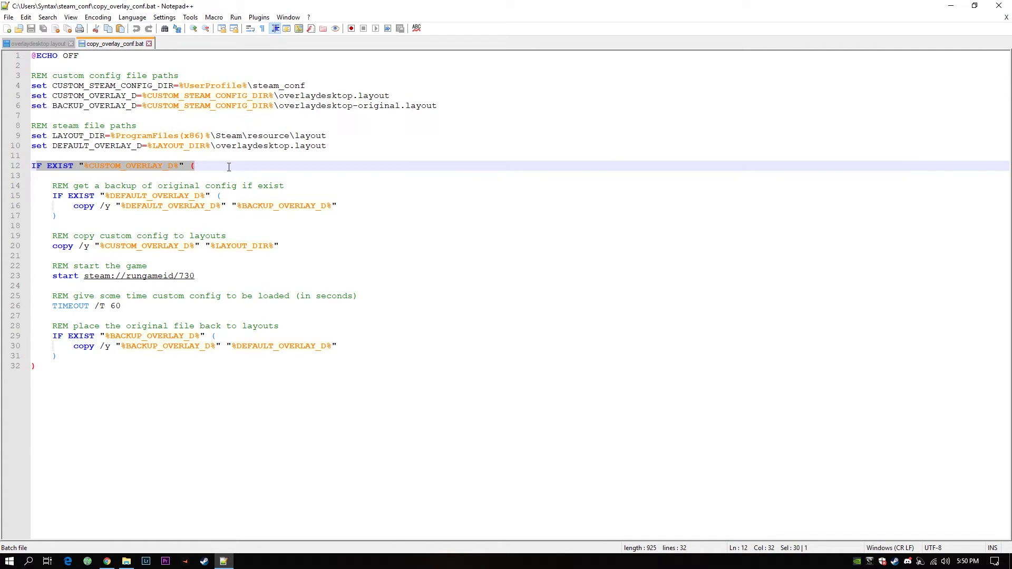
{"action": "double_click", "coordinate": [134, 165]}
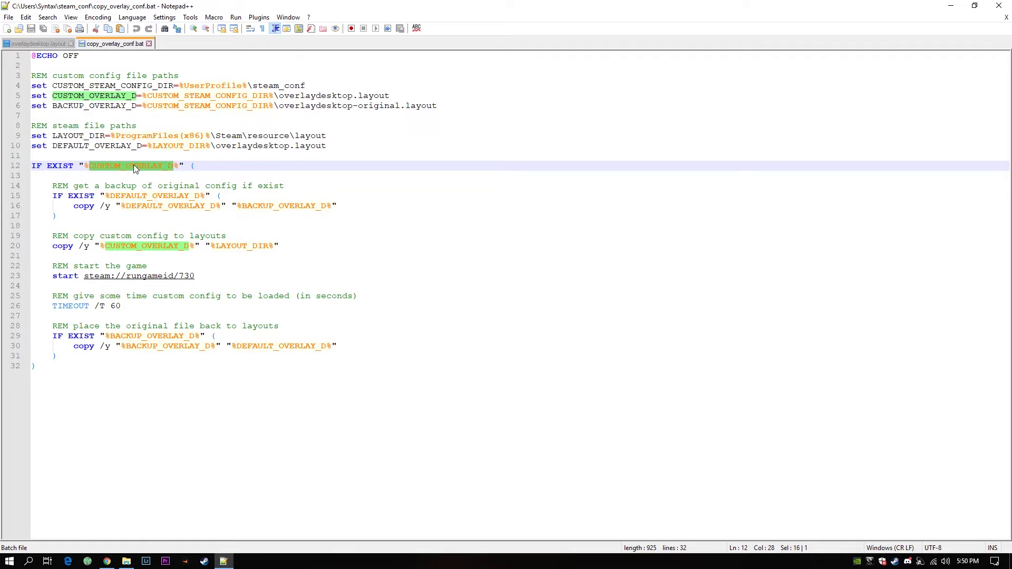
{"action": "left_click_drag", "start_coordinate": [53, 198], "coordinate": [231, 197]}
{"action": "double_click", "coordinate": [148, 195]}
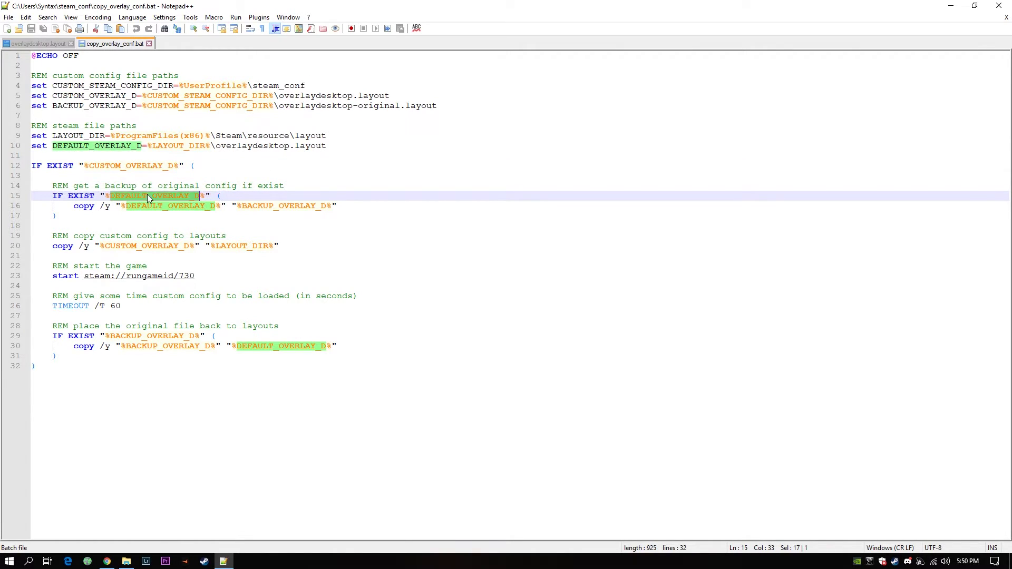
- Switch to File Explorer and inspect Steam's resource\layout folder, which the batch file refers to
{"action": "left_click", "coordinate": [126, 501]}
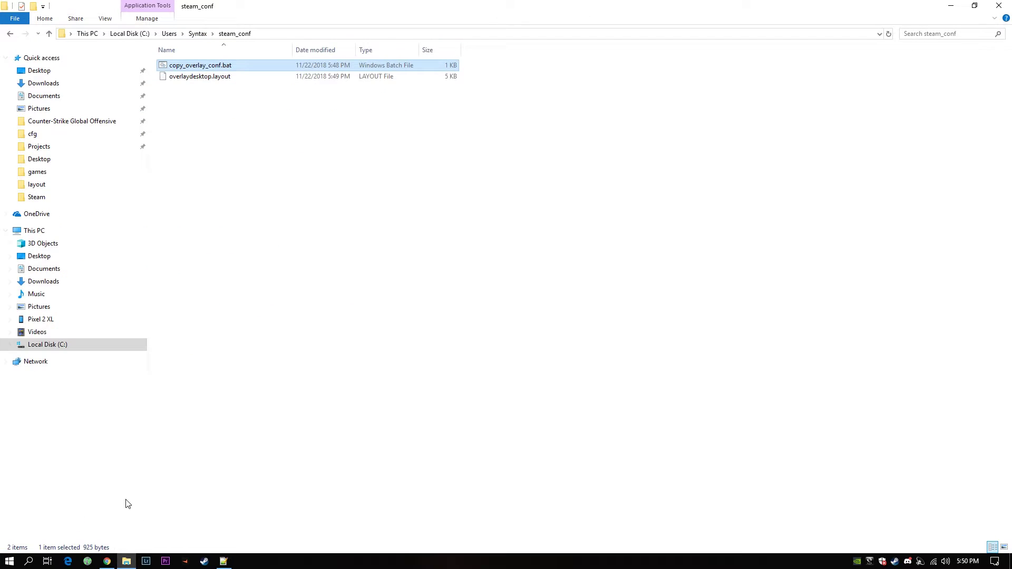
{"action": "left_click", "coordinate": [42, 186]}
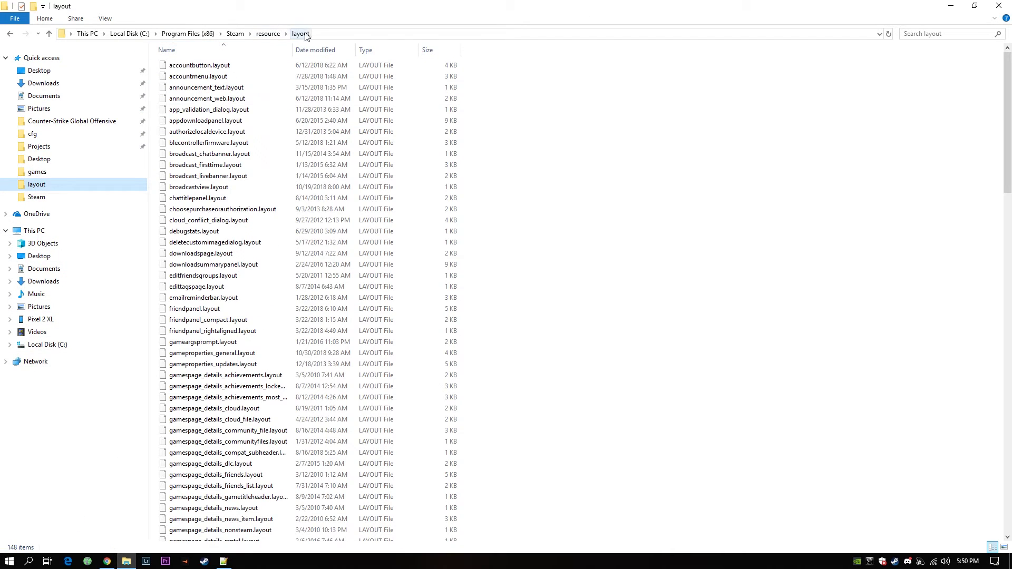
{"action": "left_click", "coordinate": [335, 33]}
{"action": "left_click", "coordinate": [237, 34]}
{"action": "left_click_drag", "start_coordinate": [62, 34], "coordinate": [191, 11]}
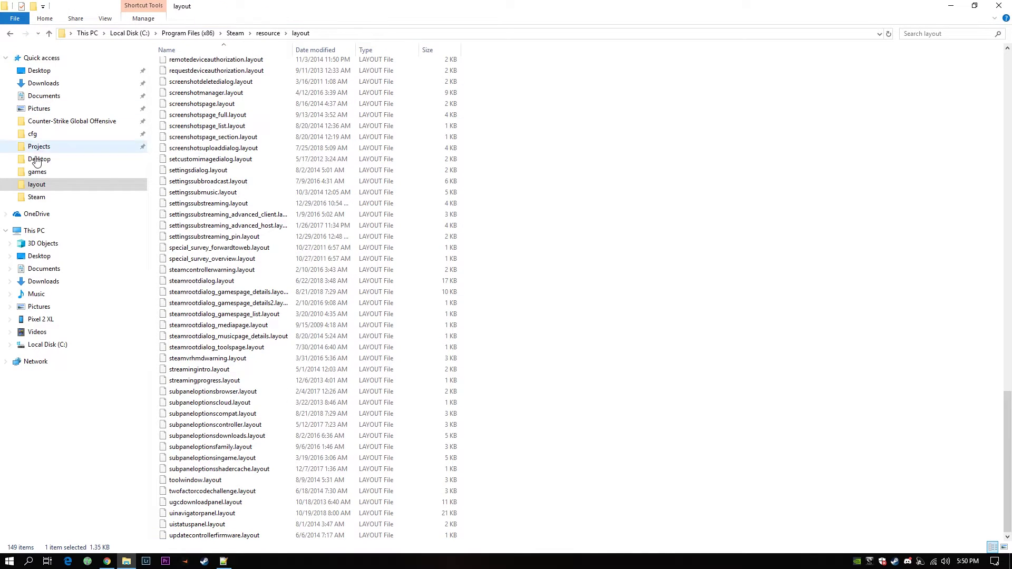
{"action": "left_click", "coordinate": [34, 185]}
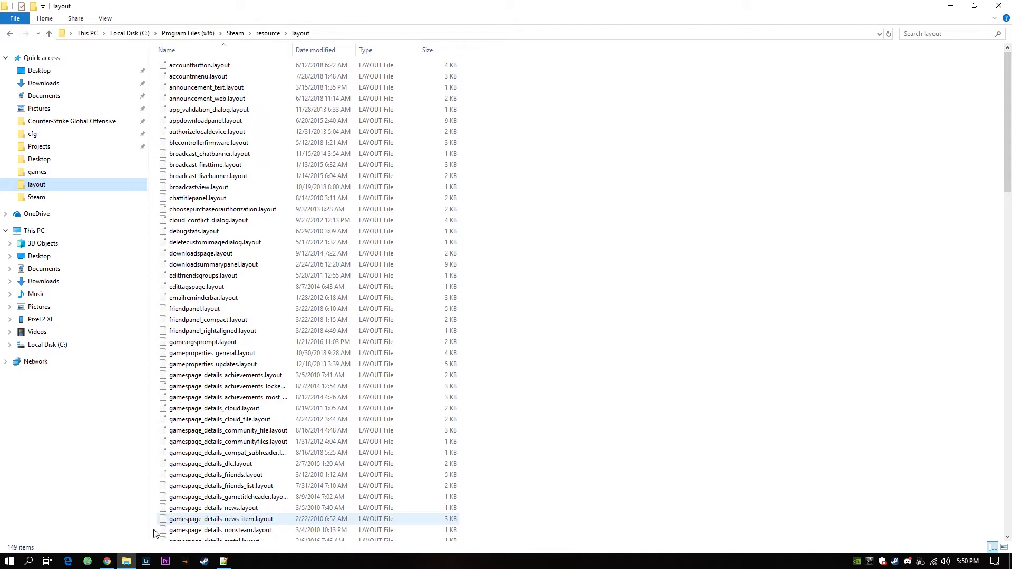
- Return to Notepad++ and examine the copy commands that back up the default overlay and place the custom overlay in LAYOUT_DIR
{"action": "left_click", "coordinate": [223, 561]}
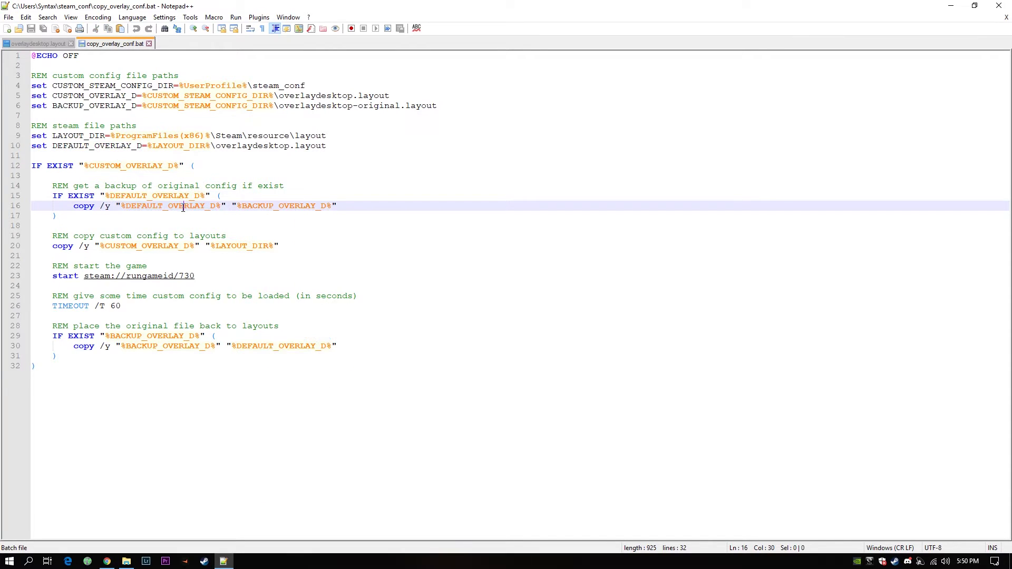
{"action": "double_click", "coordinate": [150, 205]}
{"action": "double_click", "coordinate": [280, 205]}
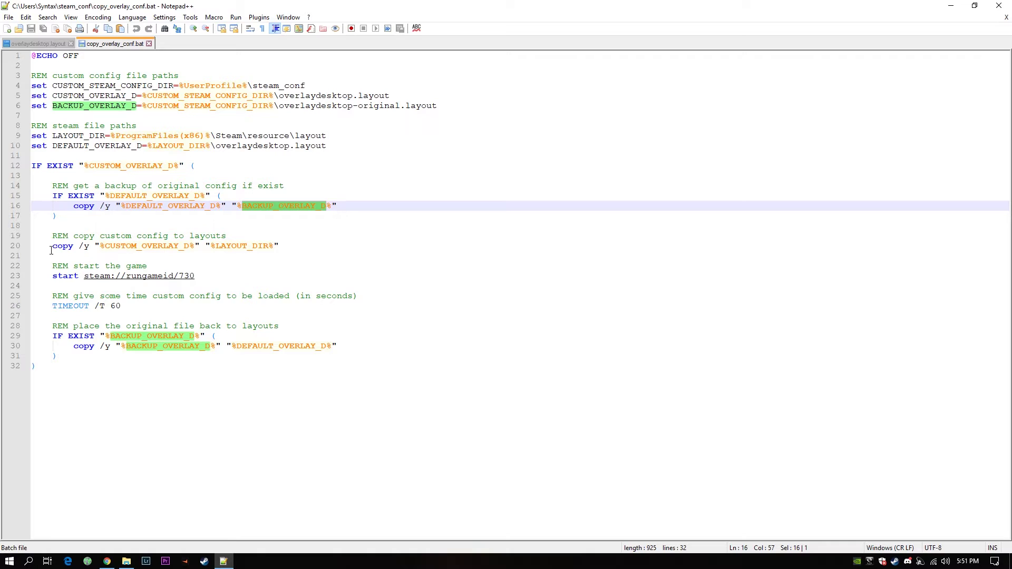
{"action": "left_click_drag", "start_coordinate": [49, 247], "coordinate": [346, 244]}
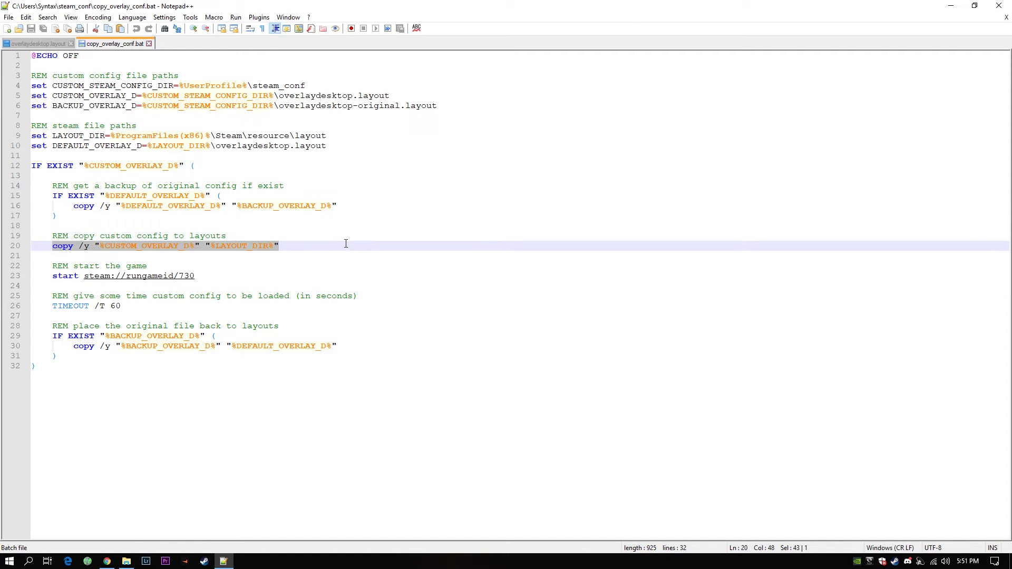
- Locate overlaydesktop.layout in the steam_conf folder and check its destination, LAYOUT_DIR, in the batch file's custom config copy command
{"action": "left_click", "coordinate": [129, 561]}
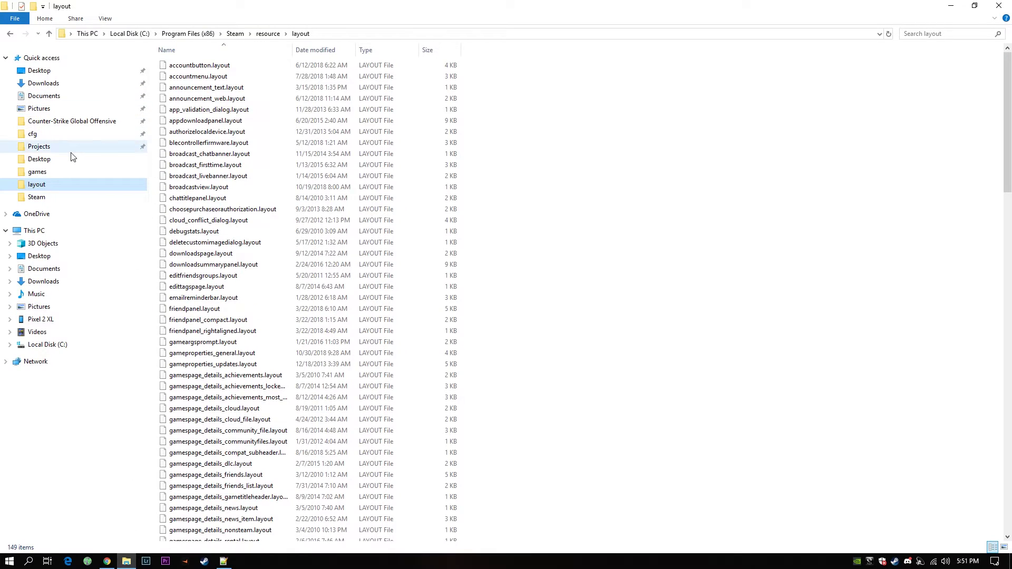
{"action": "left_click", "coordinate": [9, 35]}
{"action": "left_click", "coordinate": [211, 92]}
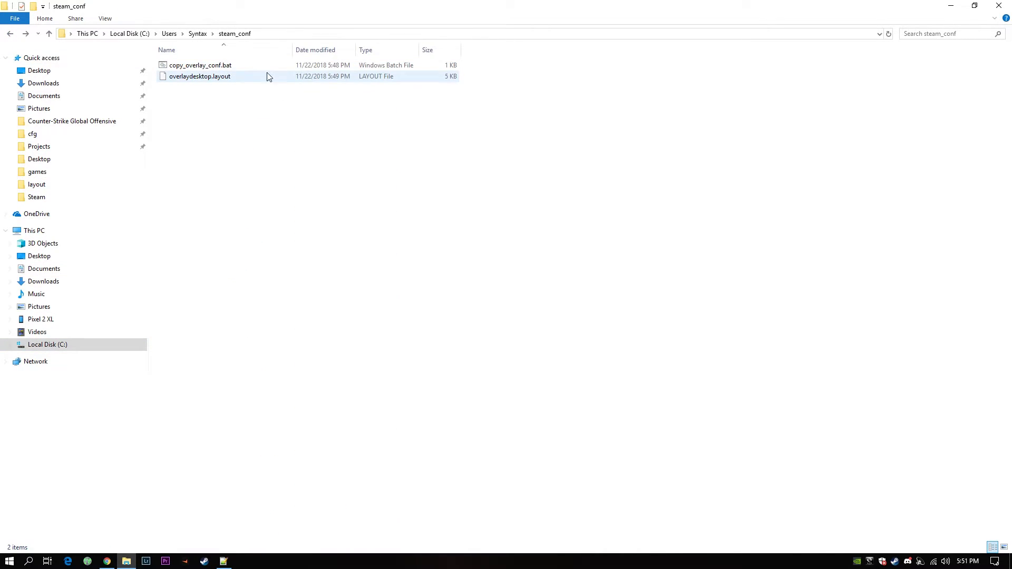
{"action": "left_click_drag", "start_coordinate": [495, 79], "coordinate": [353, 98]}
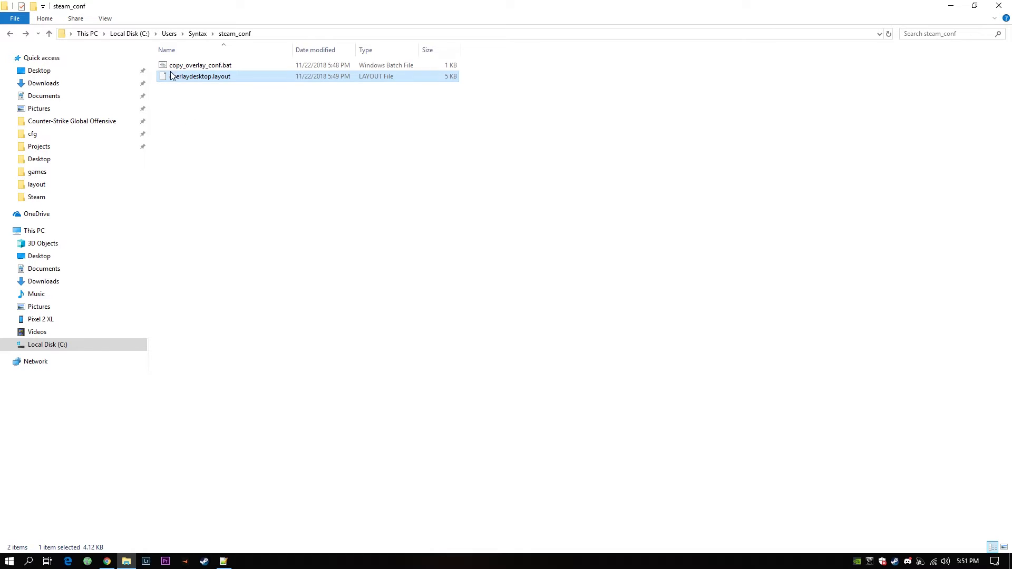
{"action": "left_click", "coordinate": [223, 561]}
{"action": "double_click", "coordinate": [238, 246]}
{"action": "key", "text": "End"}
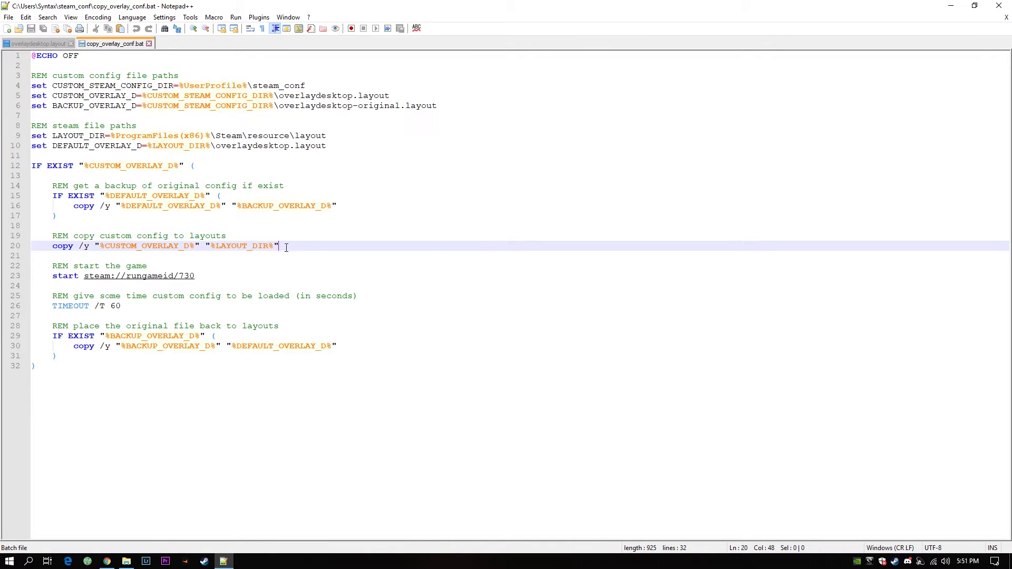
- Examine the batch file's game start command, its TIMEOUT line and the block that restores the original layout file
{"action": "left_click_drag", "start_coordinate": [52, 277], "coordinate": [180, 276]}
{"action": "left_click", "coordinate": [239, 275]}
{"action": "left_click", "coordinate": [217, 274]}
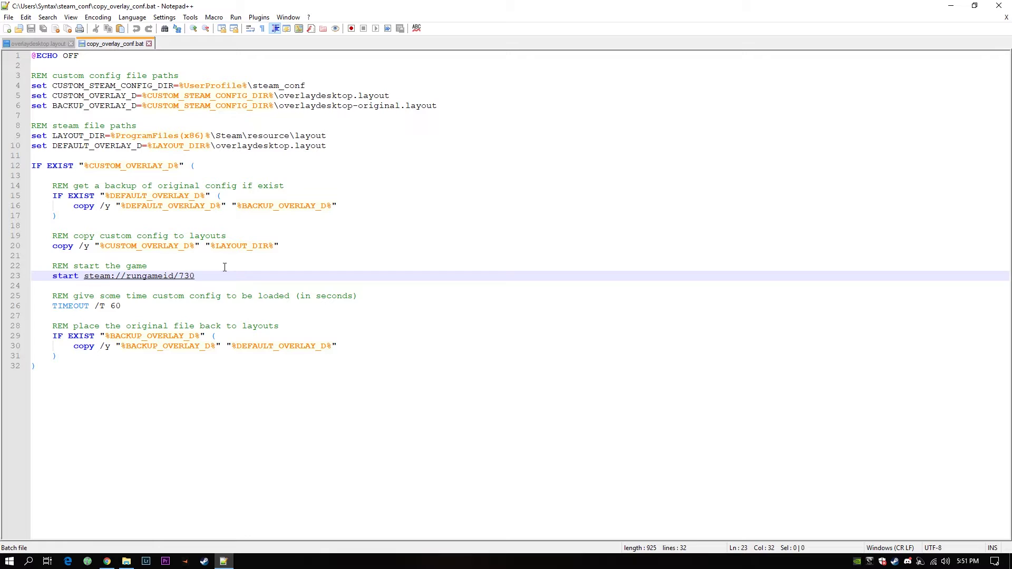
{"action": "left_click_drag", "start_coordinate": [50, 306], "coordinate": [122, 306]}
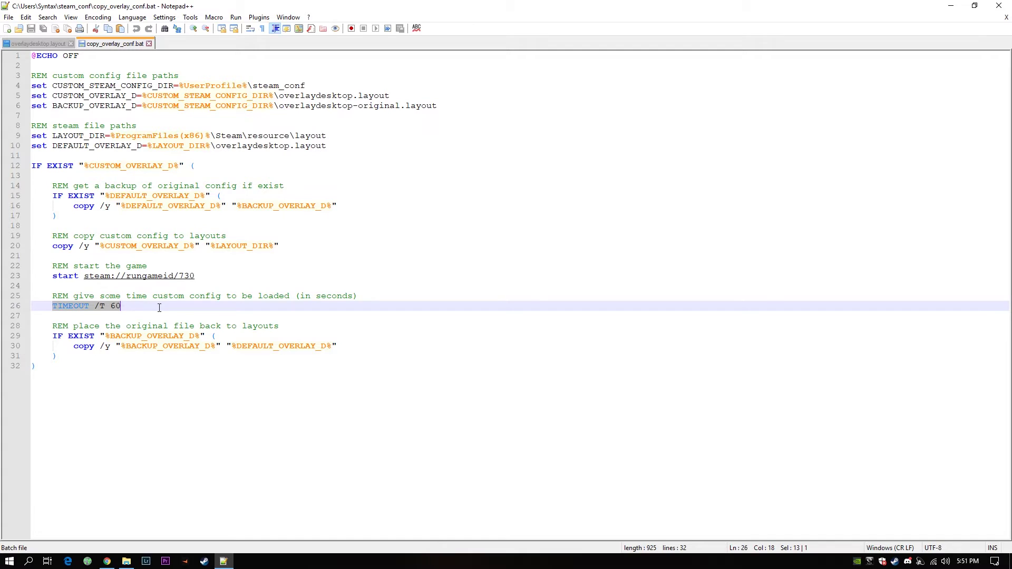
{"action": "left_click_drag", "start_coordinate": [74, 367], "coordinate": [55, 338]}
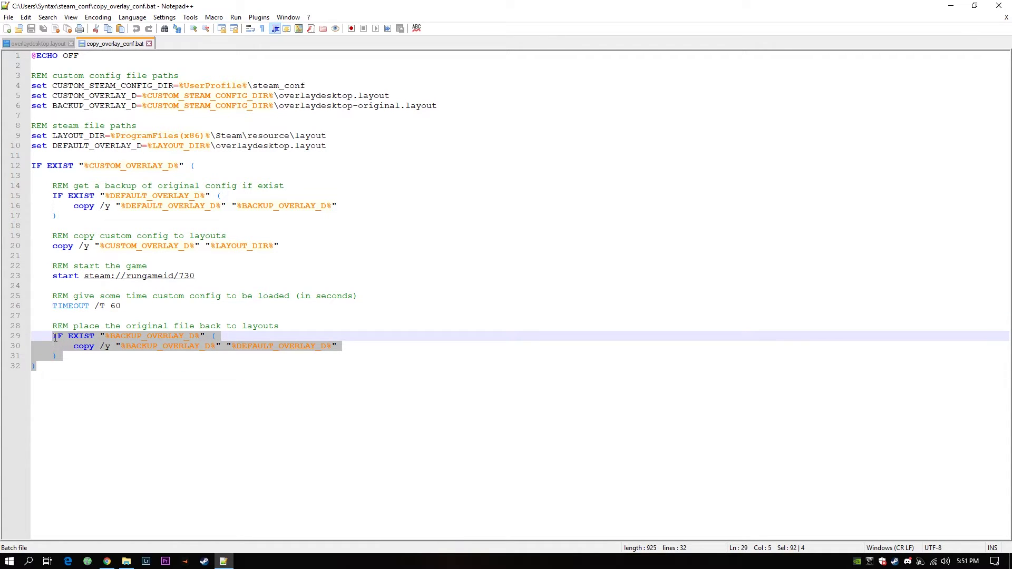
{"action": "double_click", "coordinate": [159, 340]}
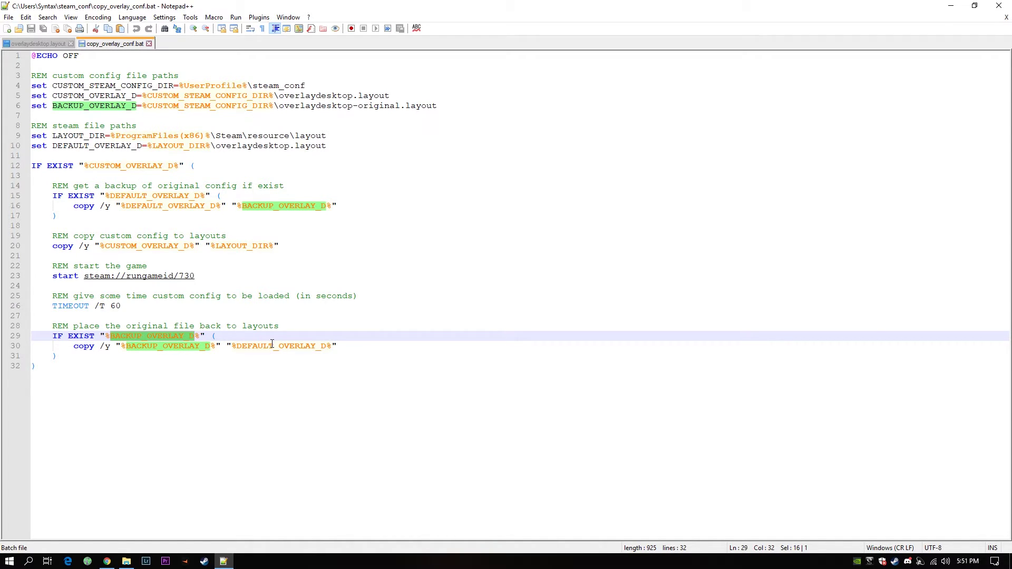
- Close both open files, Notepad++ and the remaining File Explorer and browser windows to return to the desktop
{"action": "middle_click", "coordinate": [105, 46]}
{"action": "middle_click", "coordinate": [38, 47]}
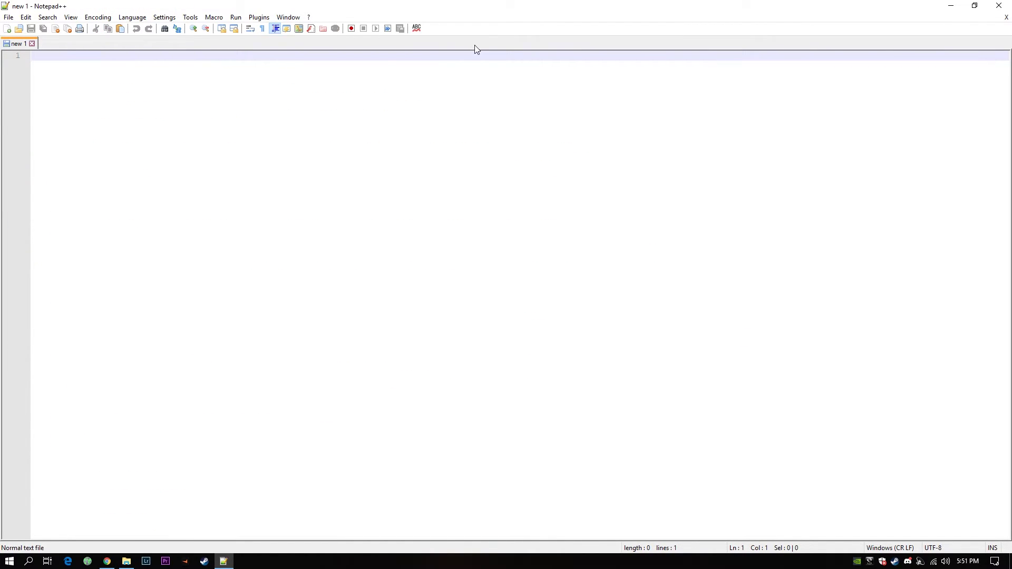
{"action": "left_click", "coordinate": [998, 6]}
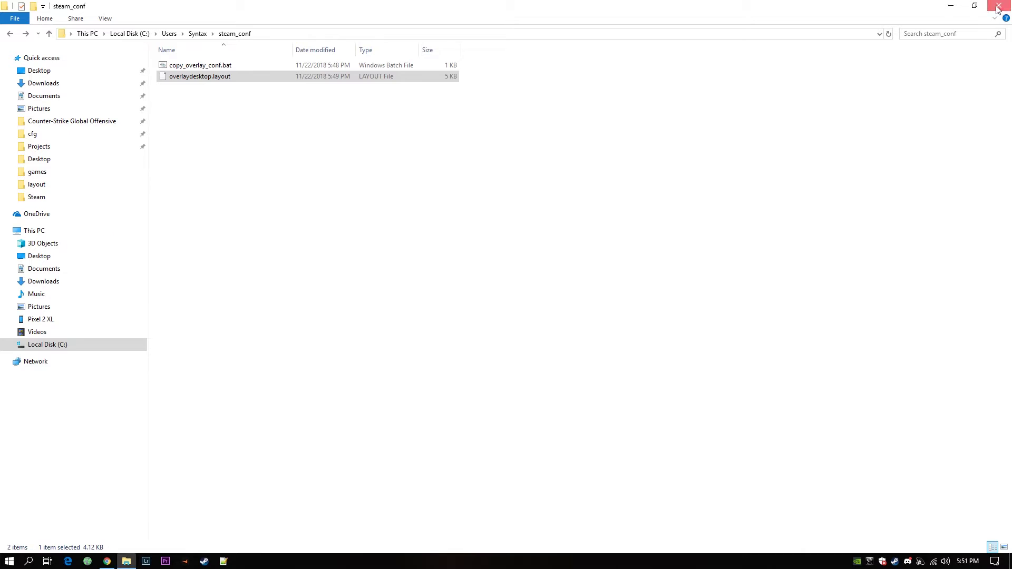
{"action": "left_click", "coordinate": [998, 7]}
{"action": "left_click", "coordinate": [998, 8]}
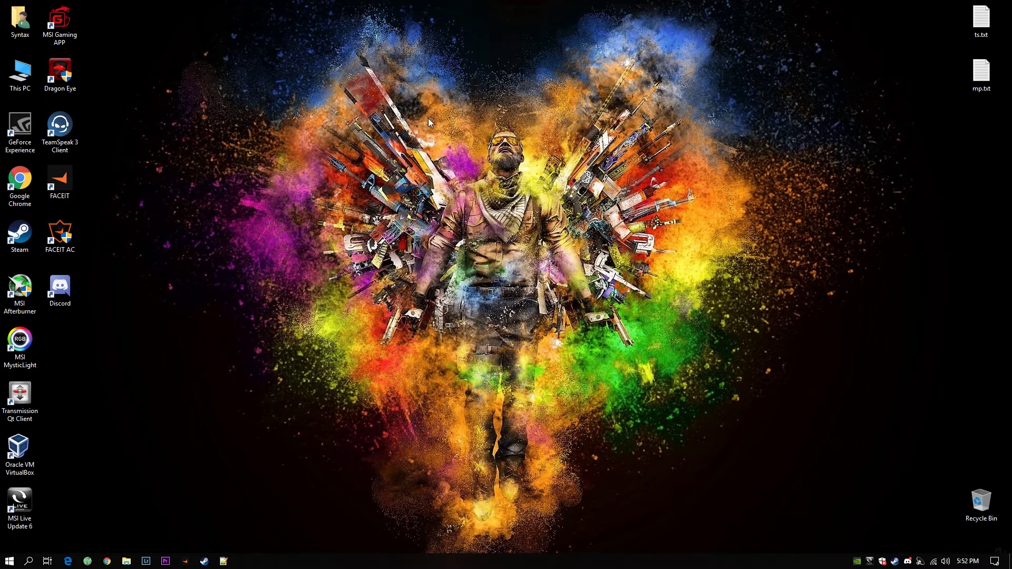
- Create a new desktop shortcut that targets copy_overlay_conf.bat in the steam_conf folder of the user profile
{"action": "right_click", "coordinate": [162, 206]}
{"action": "mouse_move", "coordinate": [196, 306]}
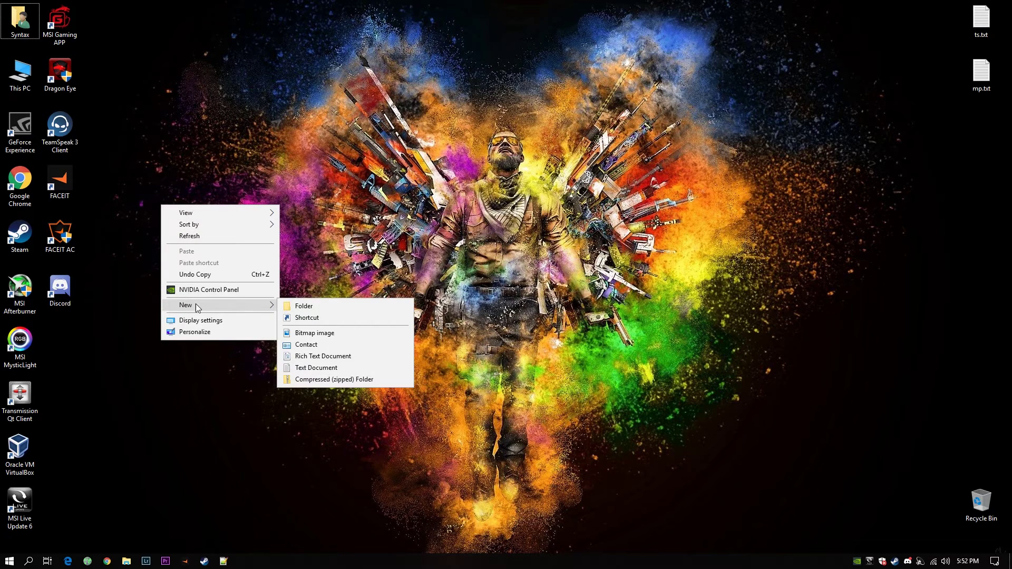
{"action": "left_click", "coordinate": [316, 318]}
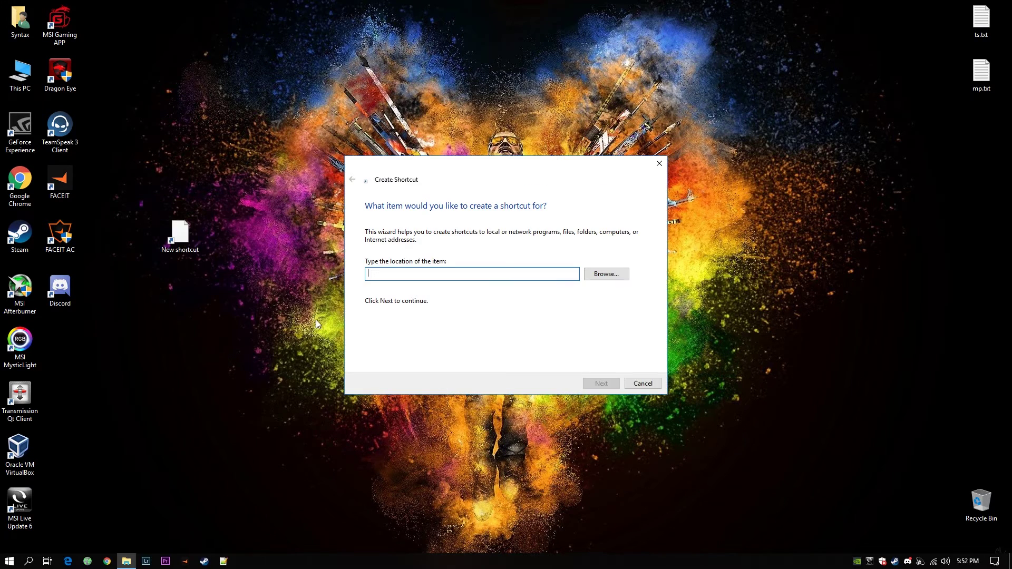
{"action": "left_click", "coordinate": [613, 278]}
{"action": "left_click", "coordinate": [434, 274]}
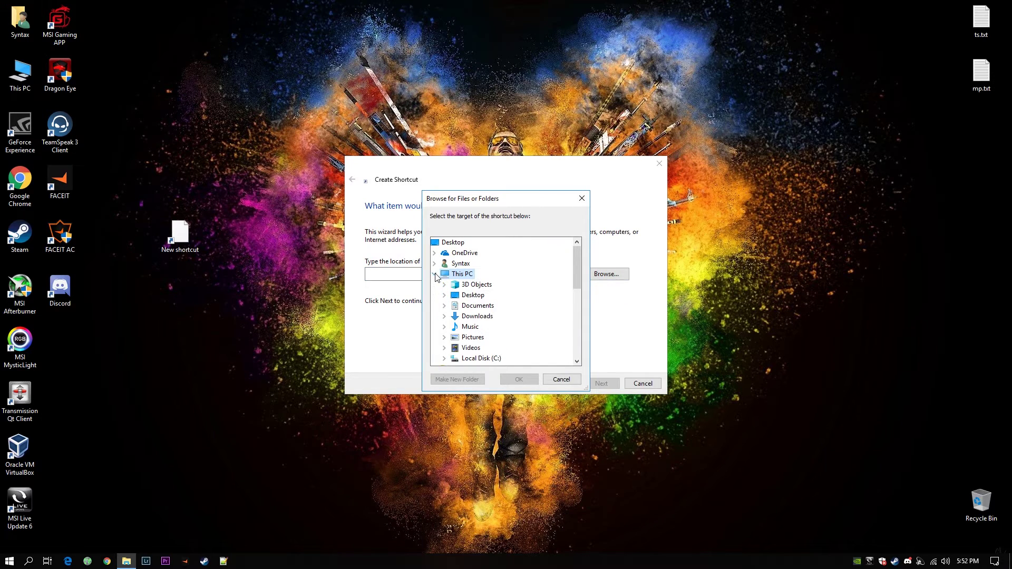
{"action": "left_click", "coordinate": [435, 275]}
{"action": "left_click", "coordinate": [435, 264]}
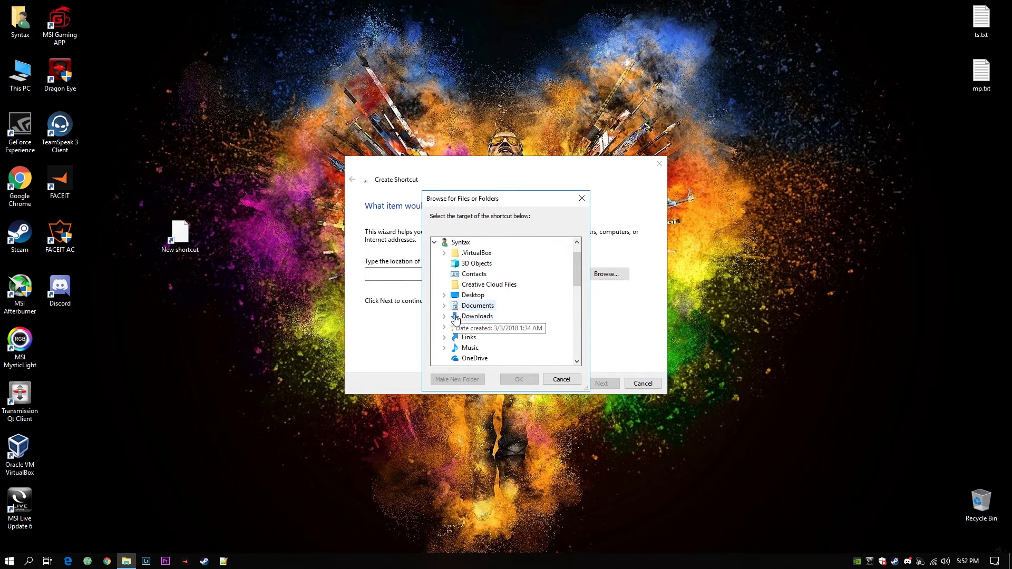
{"action": "scroll", "coordinate": [451, 304], "scroll_direction": "down", "scroll_amount": 1}
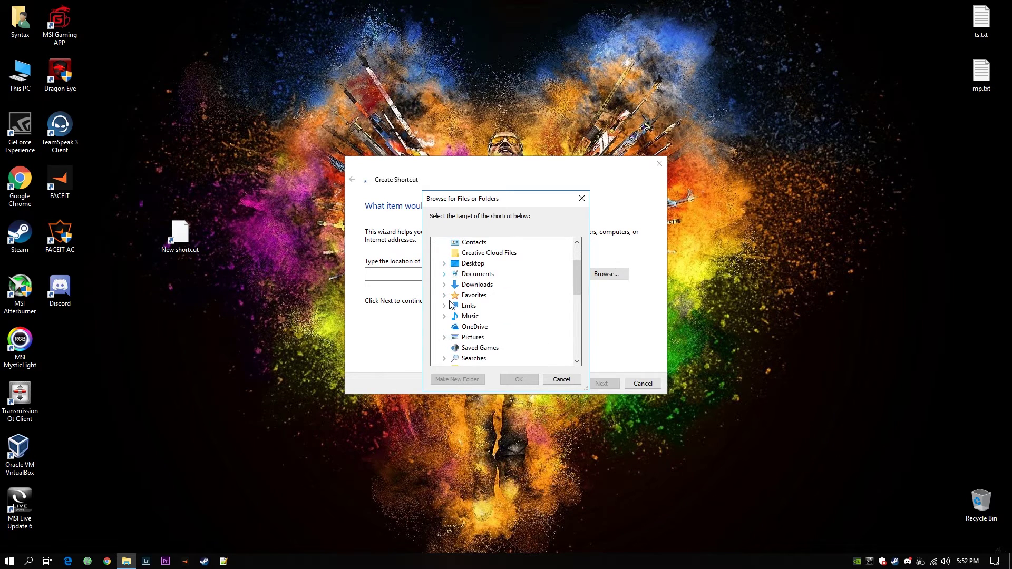
{"action": "scroll", "coordinate": [451, 305], "scroll_direction": "down", "scroll_amount": 2}
{"action": "left_click", "coordinate": [444, 306]}
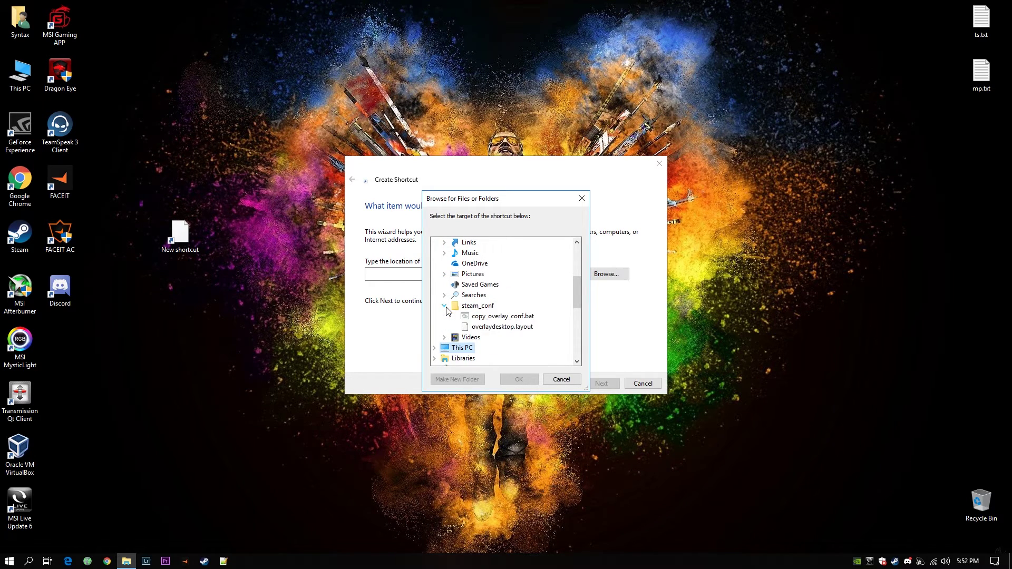
{"action": "left_click", "coordinate": [488, 317]}
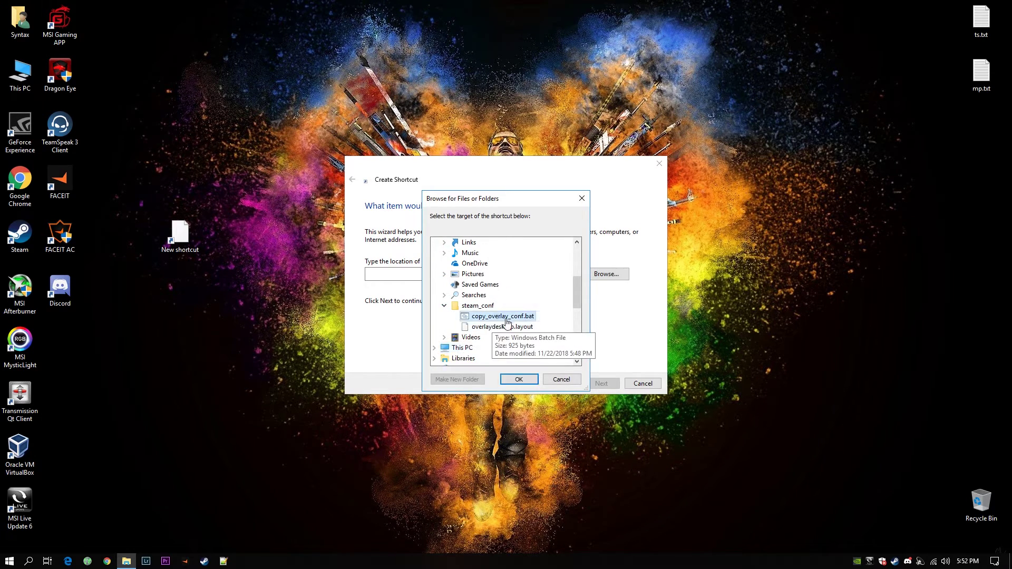
{"action": "left_click", "coordinate": [514, 381]}
{"action": "left_click", "coordinate": [601, 383]}
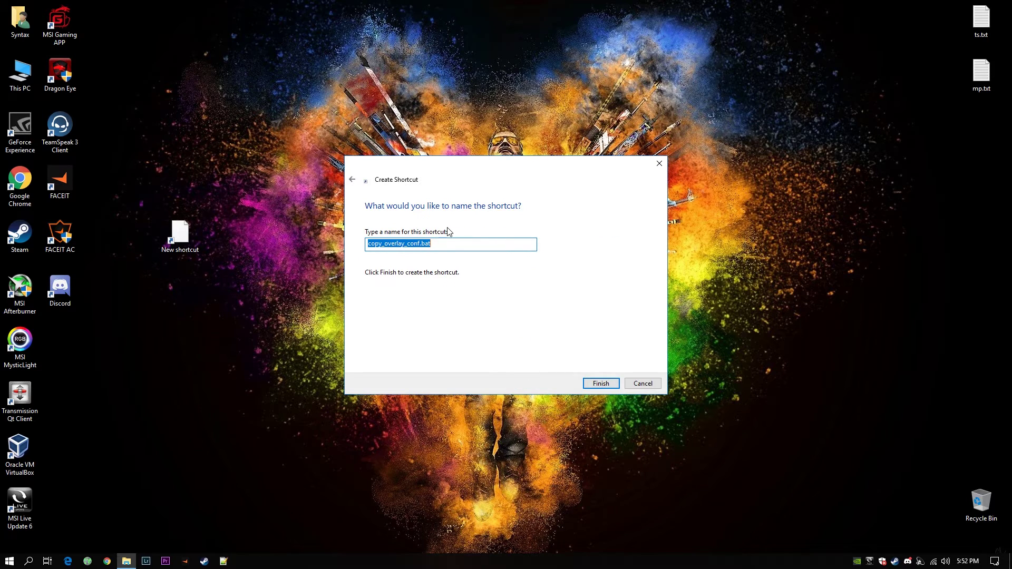
- Name the new shortcut CSGO, finish creating it and place it directly below the Discord icon on the desktop
{"action": "key", "text": "BackSpace"}
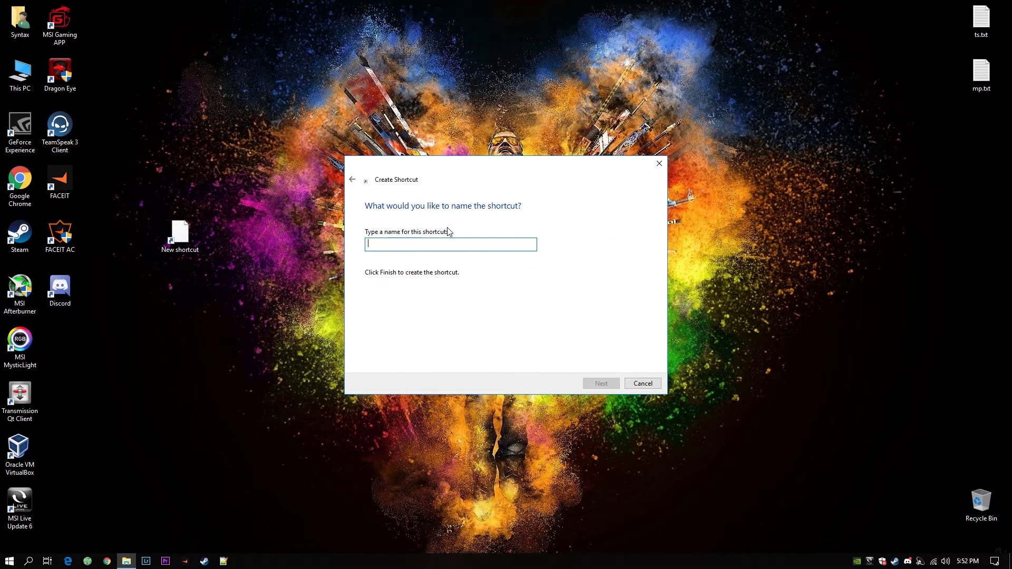
{"action": "type", "text": "CSGO"}
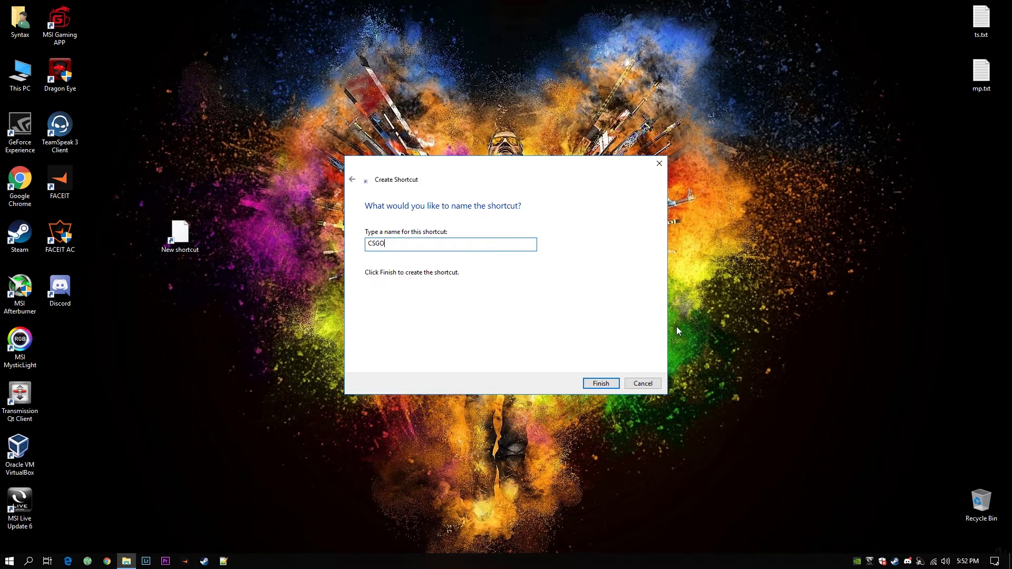
{"action": "left_click", "coordinate": [599, 388]}
{"action": "left_click_drag", "start_coordinate": [179, 237], "coordinate": [67, 335]}
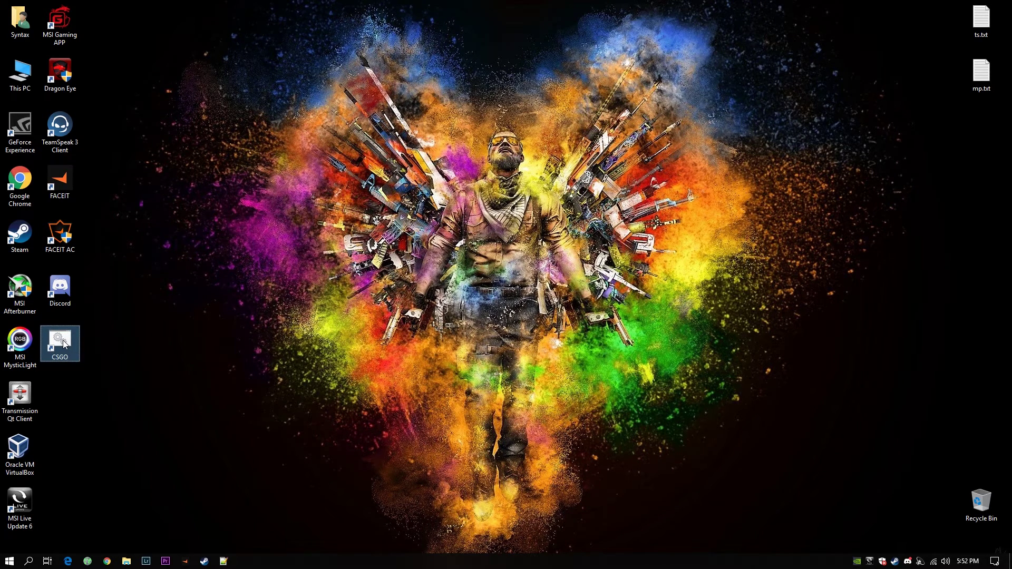
- Open the CSGO shortcut's properties and start browsing for a different icon file
{"action": "right_click", "coordinate": [64, 341]}
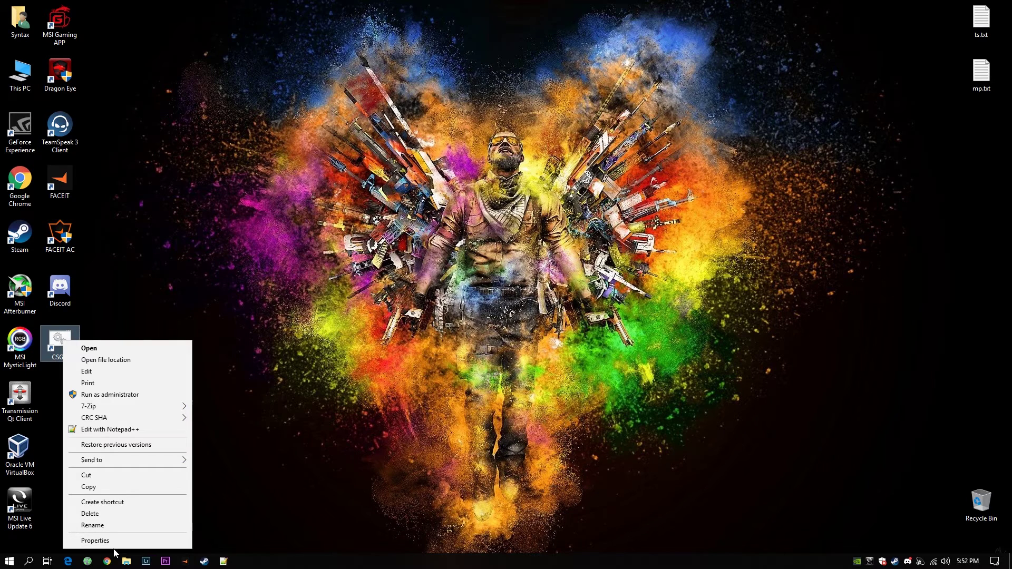
{"action": "left_click", "coordinate": [115, 543]}
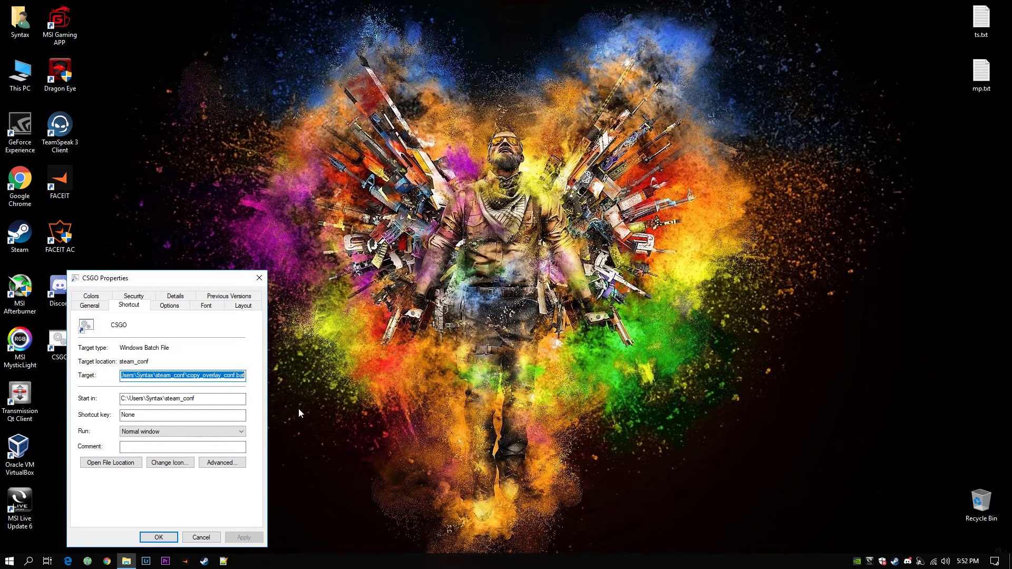
{"action": "left_click", "coordinate": [170, 463]}
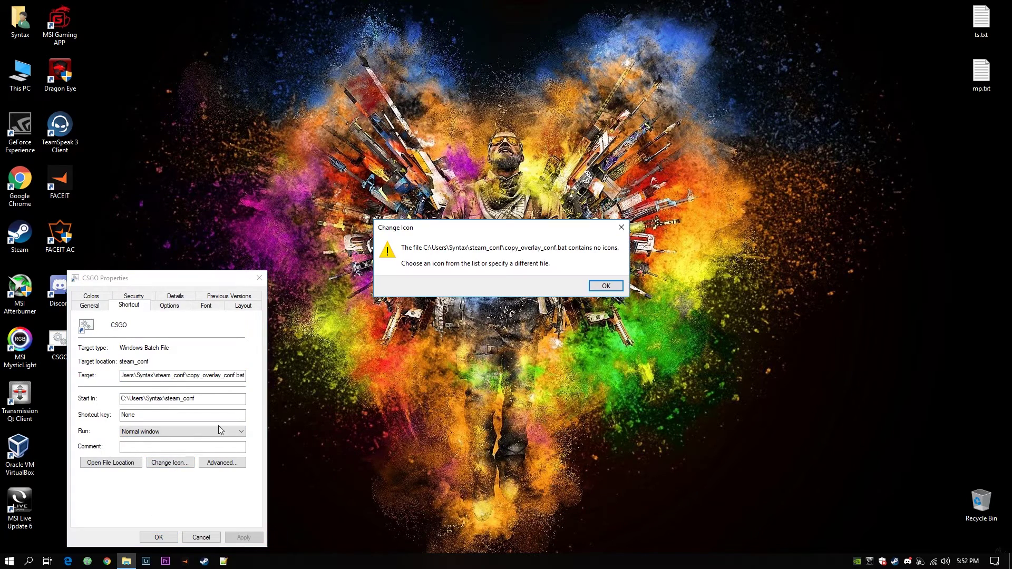
{"action": "left_click", "coordinate": [605, 286]}
{"action": "left_click", "coordinate": [230, 356]}
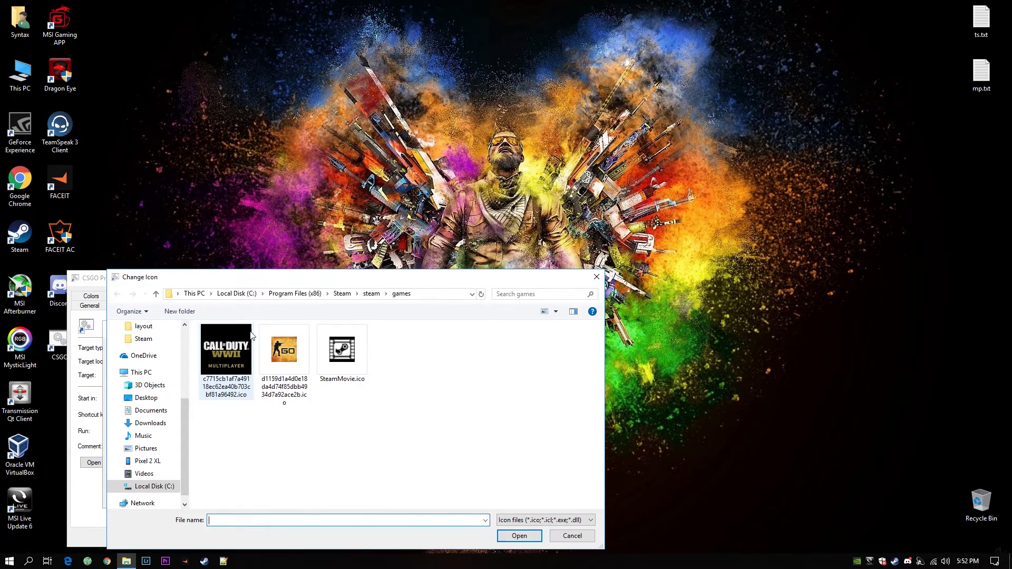
- Give the CSGO shortcut the CS:GO .ico file from Program Files (x86)\Steam\steam\games and apply the change
{"action": "left_click_drag", "start_coordinate": [315, 278], "coordinate": [475, 158]}
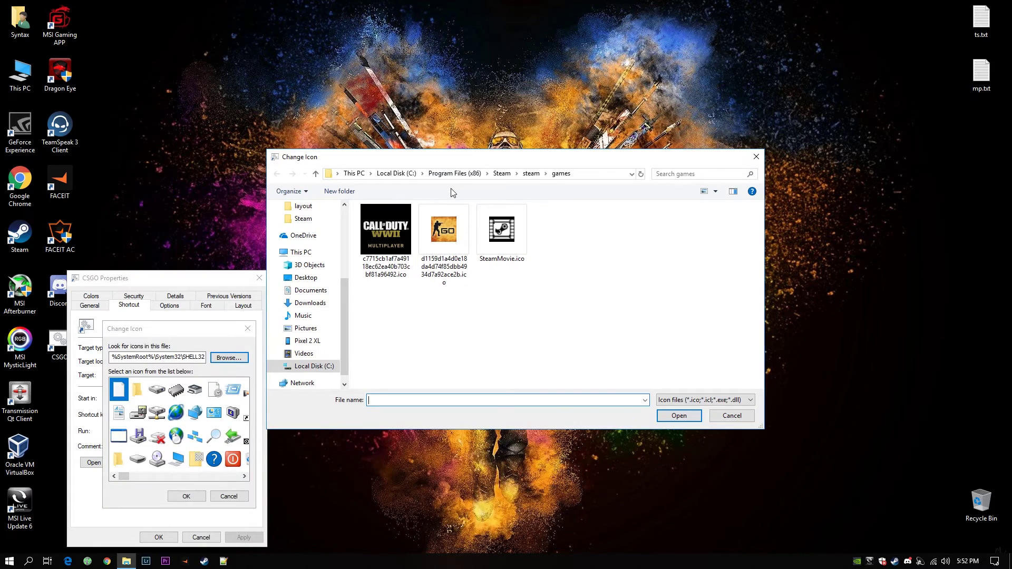
{"action": "left_click", "coordinate": [505, 174]}
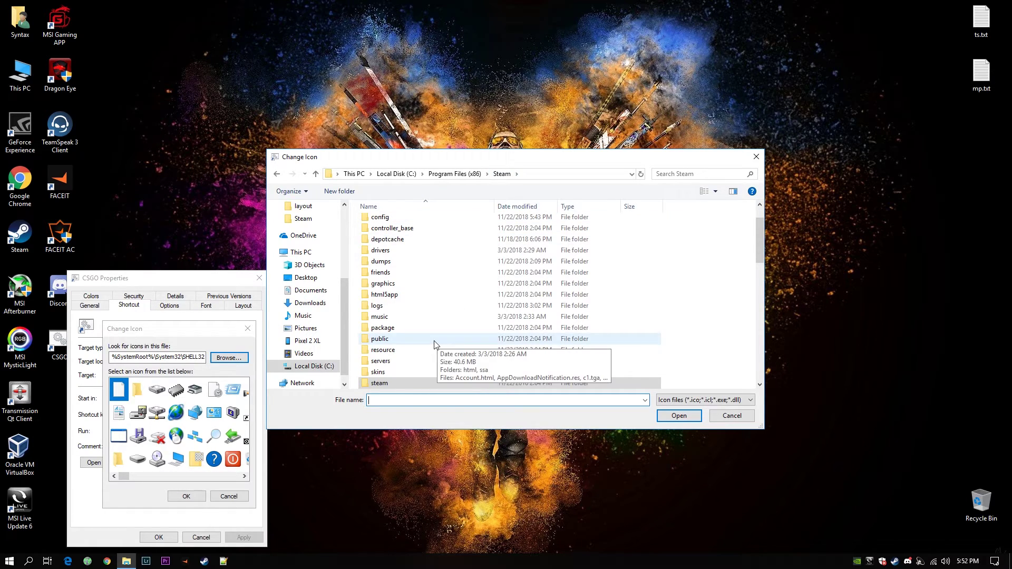
{"action": "double_click", "coordinate": [393, 388]}
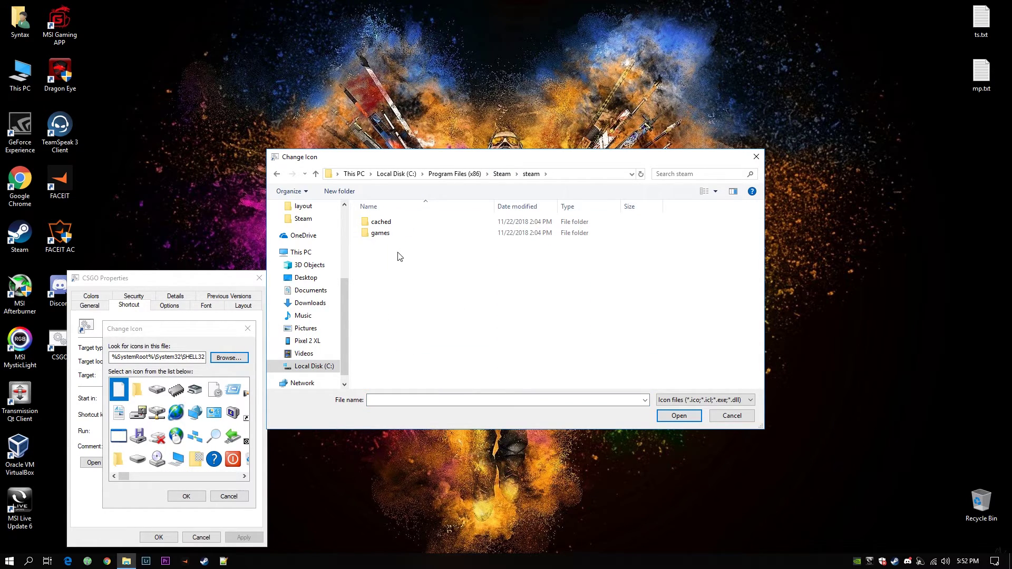
{"action": "double_click", "coordinate": [389, 235]}
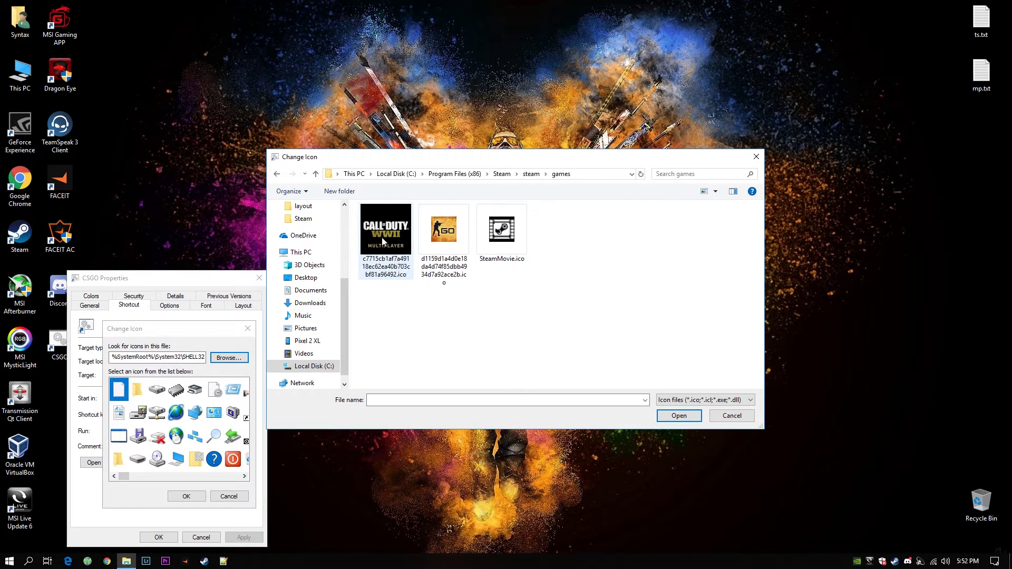
{"action": "left_click", "coordinate": [448, 243]}
{"action": "left_click", "coordinate": [674, 417]}
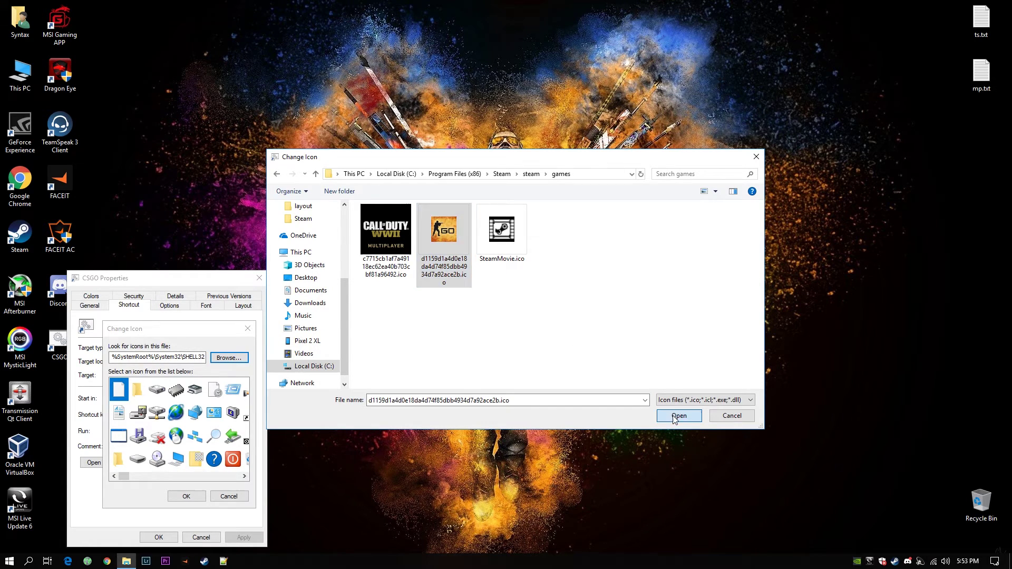
{"action": "left_click", "coordinate": [182, 497]}
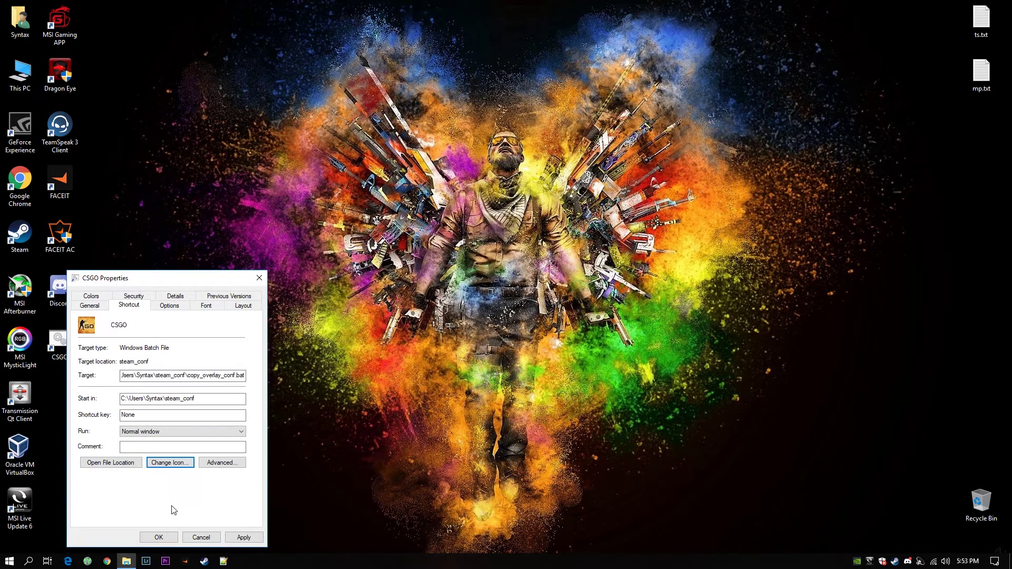
{"action": "left_click", "coordinate": [163, 540]}
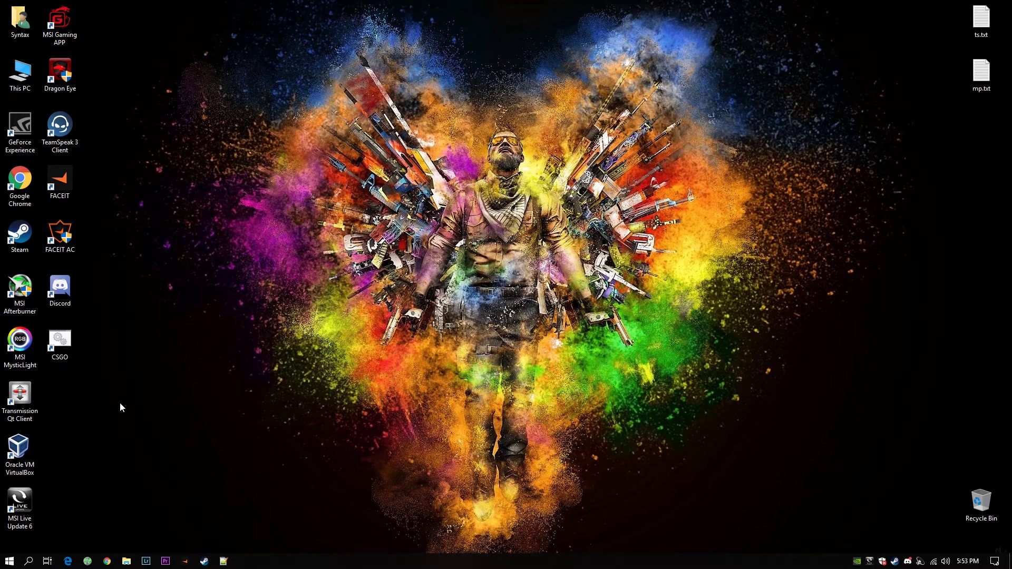
{"action": "right_click", "coordinate": [61, 343]}
{"action": "left_click", "coordinate": [176, 332]}
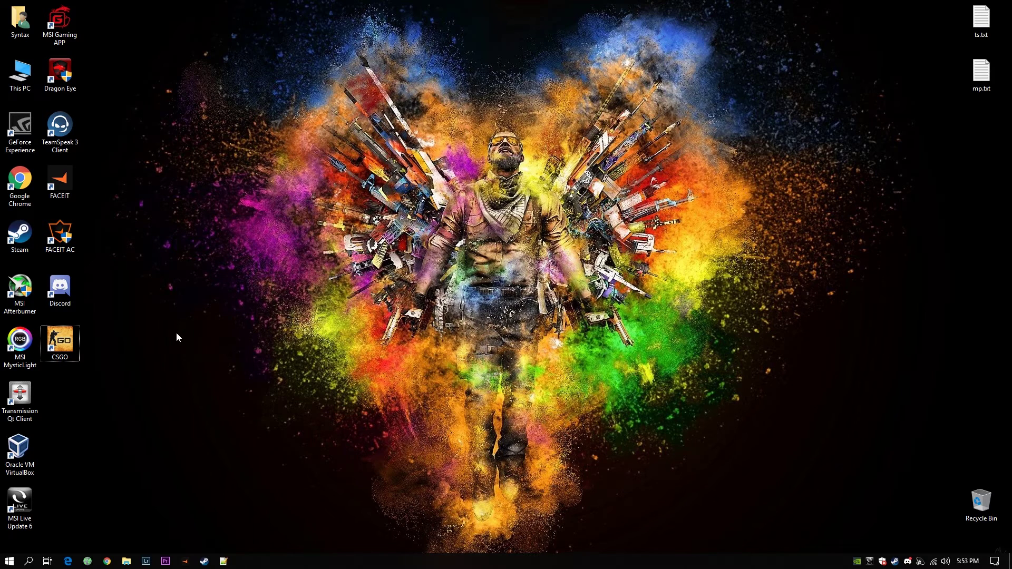
- Open the steam_conf folder inside the user's profile folder on Local Disk (C:) in File Explorer
{"action": "left_click", "coordinate": [122, 564]}
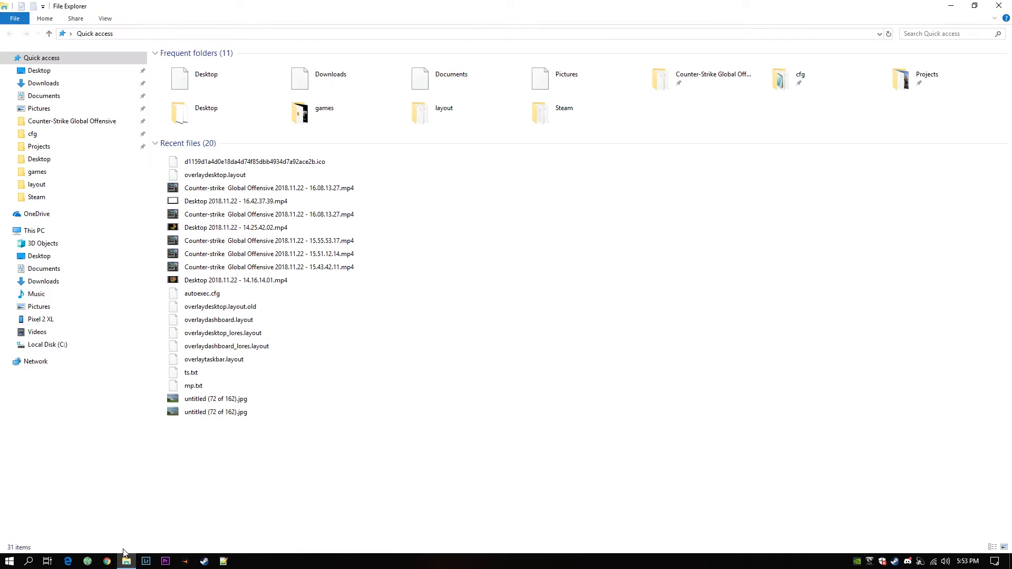
{"action": "left_click", "coordinate": [52, 344]}
{"action": "double_click", "coordinate": [180, 143]}
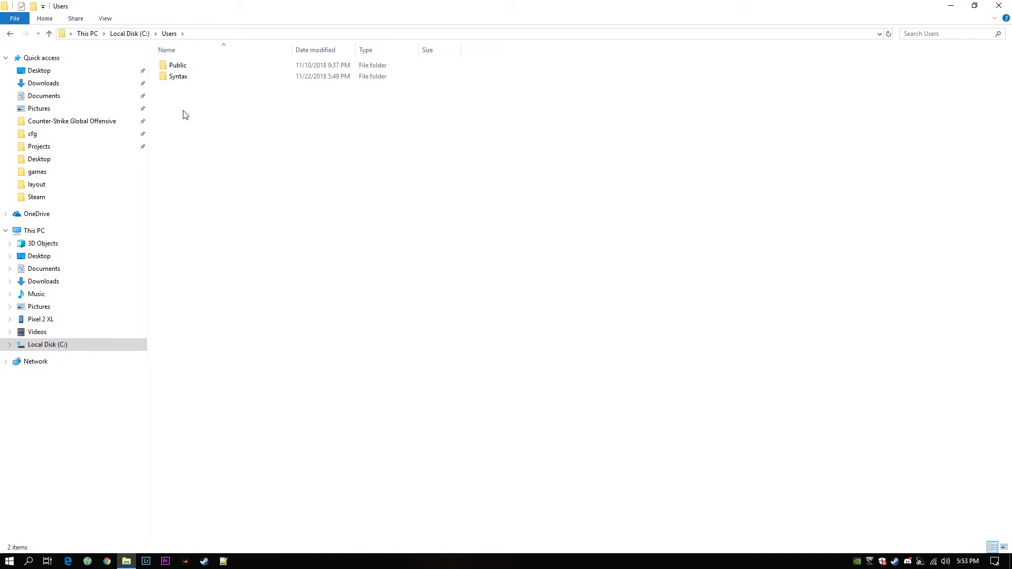
{"action": "double_click", "coordinate": [179, 76]}
{"action": "double_click", "coordinate": [188, 222]}
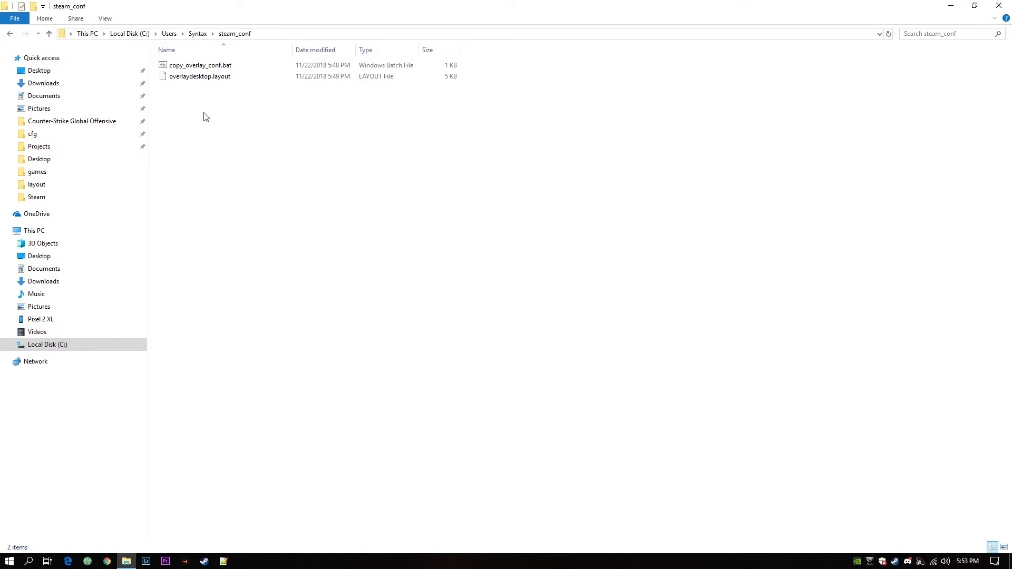
- Open copy_overlay_conf.bat in Notepad++, examine its game start command, then close the editor and minimize the folder window
{"action": "left_click", "coordinate": [208, 66]}
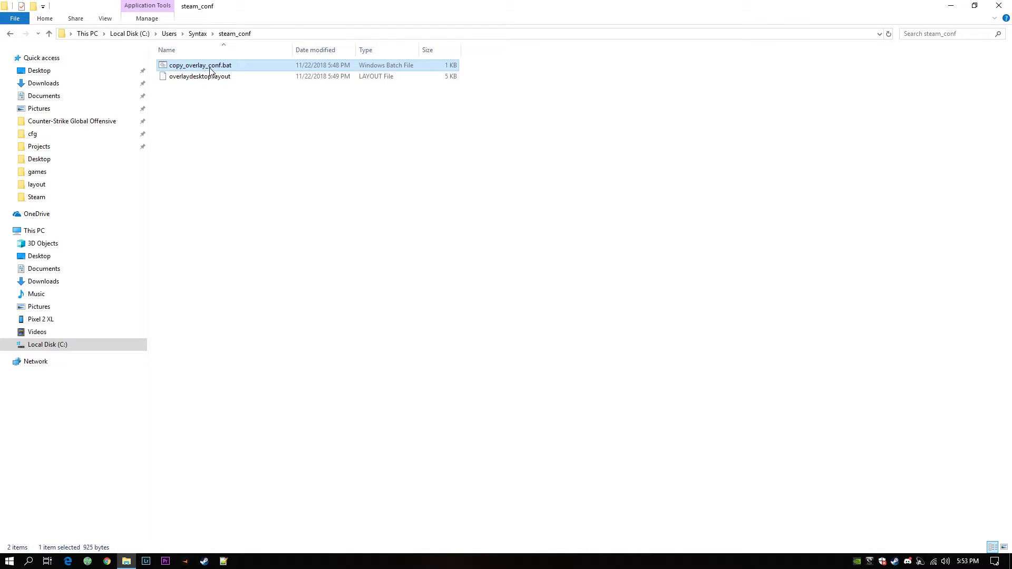
{"action": "right_click", "coordinate": [208, 68]}
{"action": "left_click", "coordinate": [250, 151]}
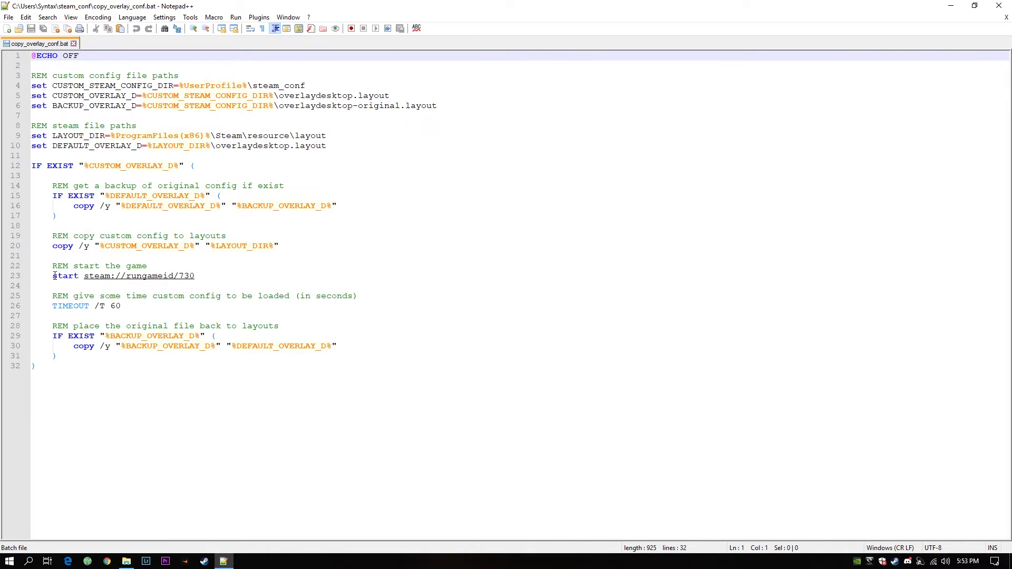
{"action": "left_click_drag", "start_coordinate": [53, 276], "coordinate": [217, 278]}
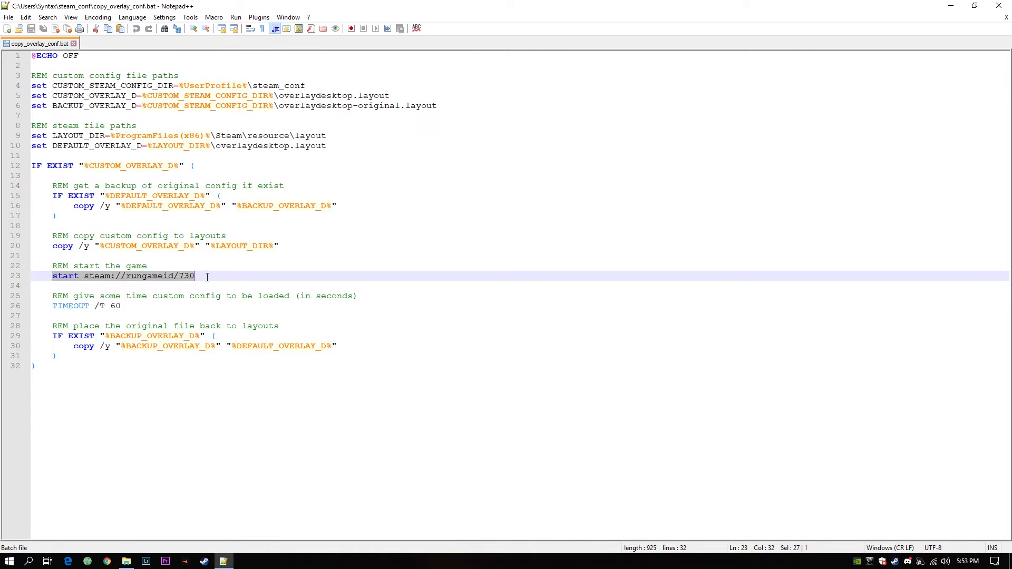
{"action": "left_click", "coordinate": [1006, 7]}
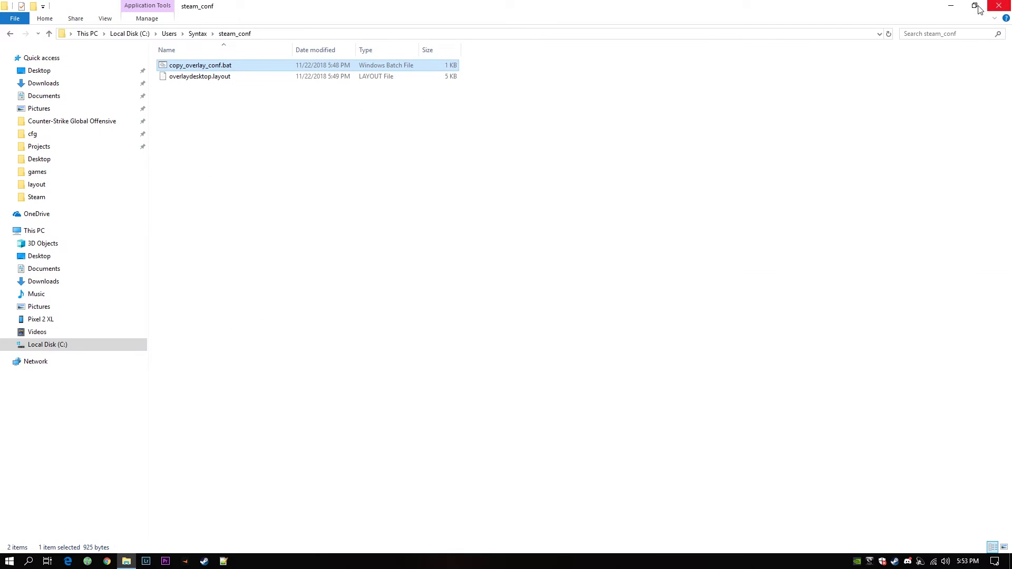
{"action": "left_click", "coordinate": [952, 7]}
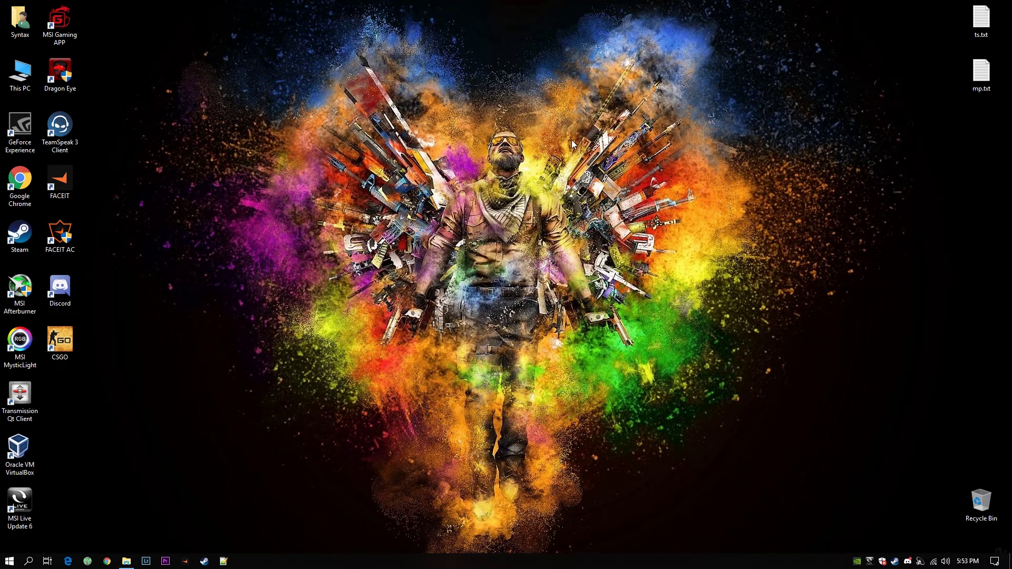
- Set the CSGO desktop shortcut to run minimized, apply the change and close its properties
{"action": "right_click", "coordinate": [58, 343]}
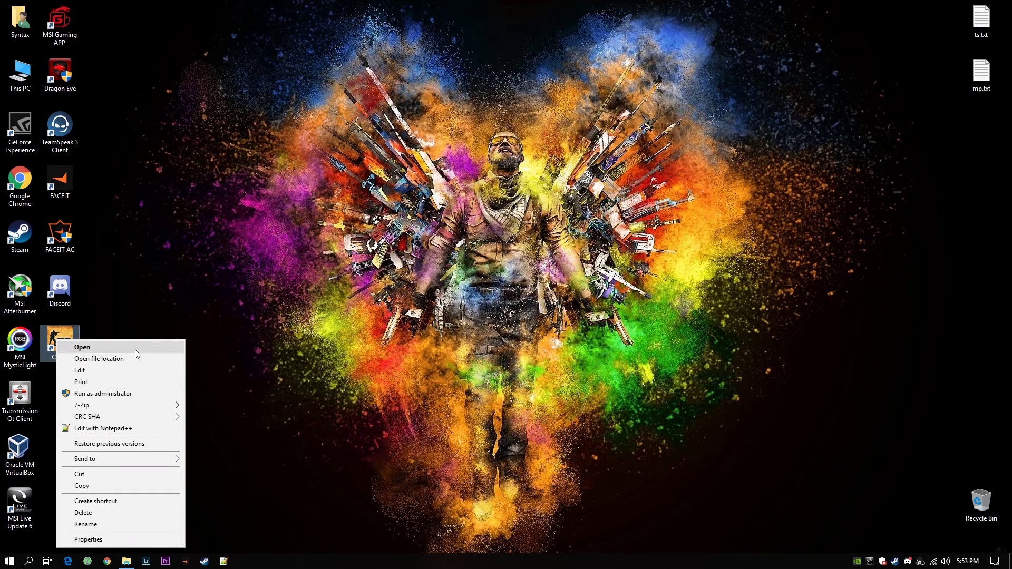
{"action": "left_click", "coordinate": [88, 539]}
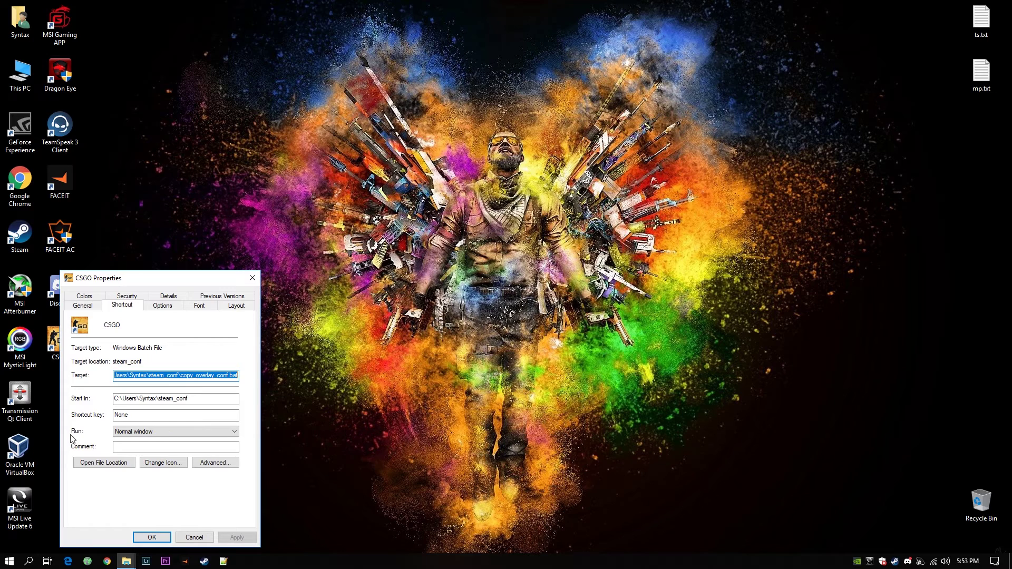
{"action": "left_click", "coordinate": [132, 431]}
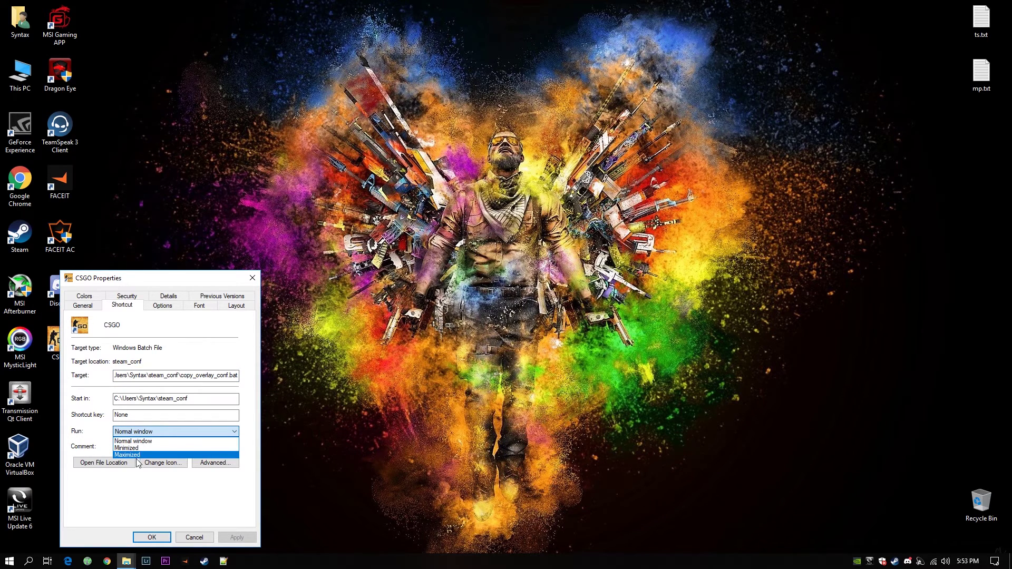
{"action": "left_click", "coordinate": [131, 448]}
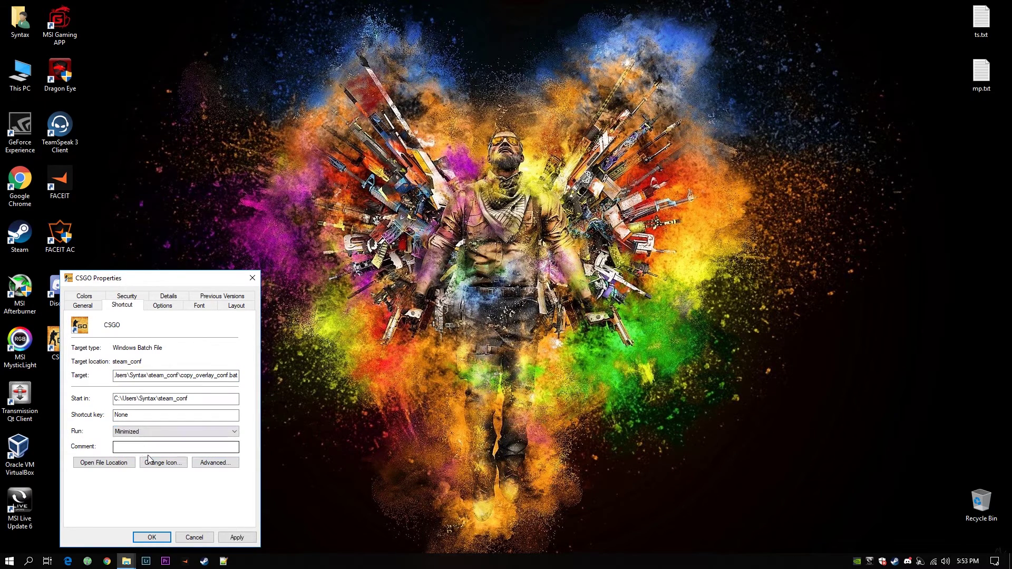
{"action": "left_click", "coordinate": [237, 537]}
{"action": "left_click", "coordinate": [167, 538]}
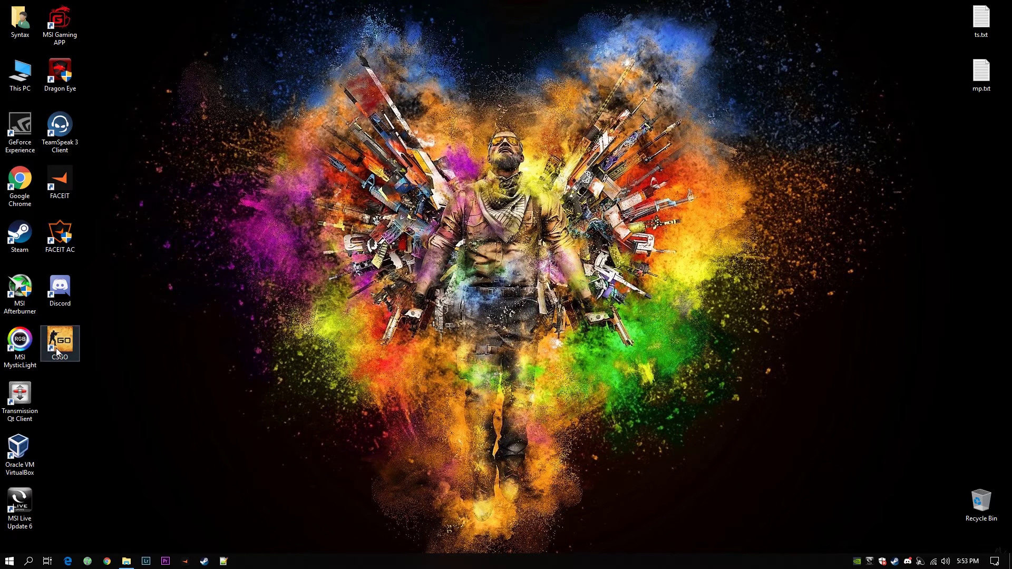
- Launch the CSGO shortcut, turn off "Always ask before opening this file" in the security warning and allow copy_overlay_conf.bat to run
{"action": "double_click", "coordinate": [61, 343]}
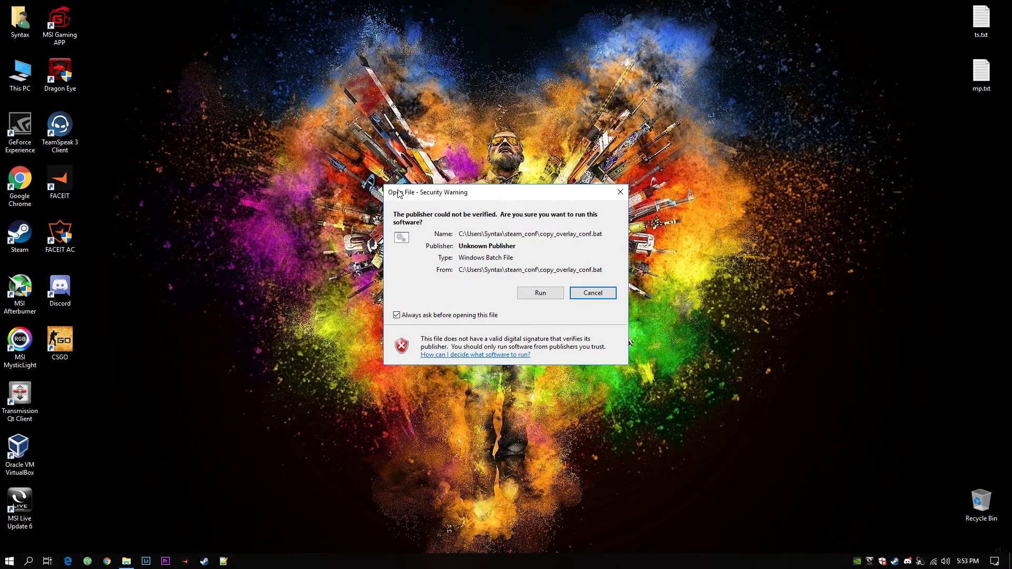
{"action": "left_click_drag", "start_coordinate": [432, 195], "coordinate": [388, 183]}
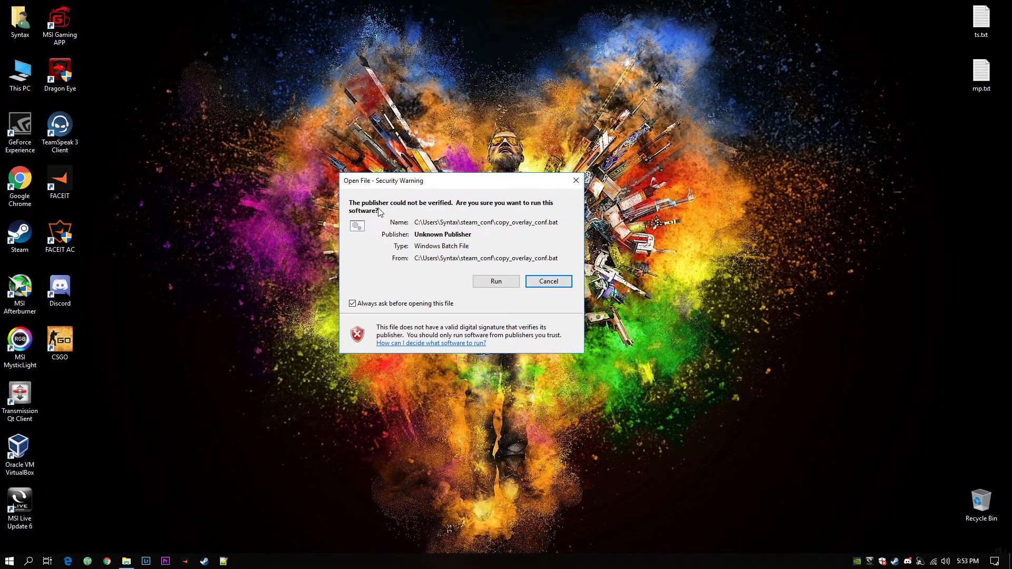
{"action": "left_click", "coordinate": [352, 304]}
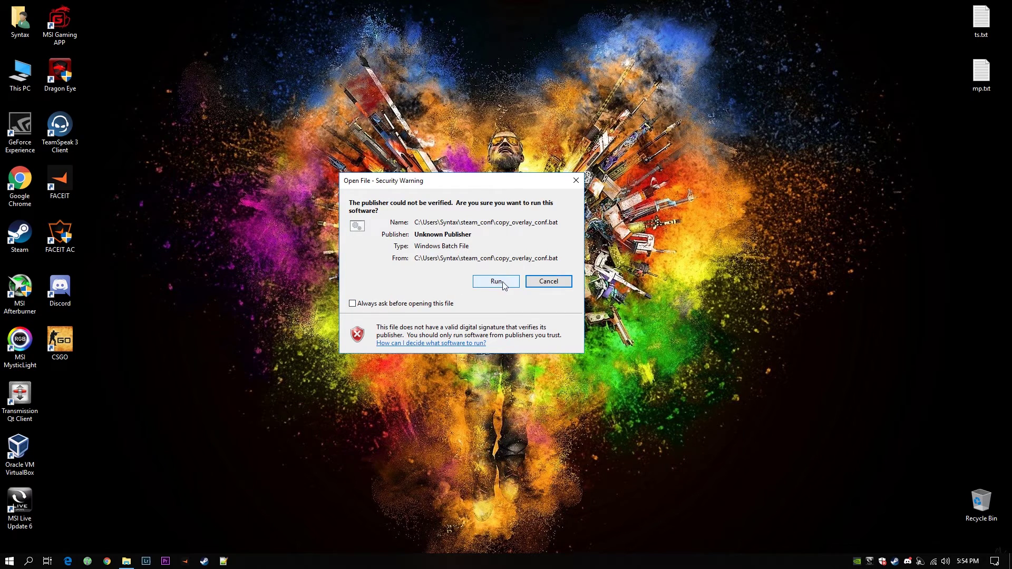
{"action": "left_click", "coordinate": [497, 281]}
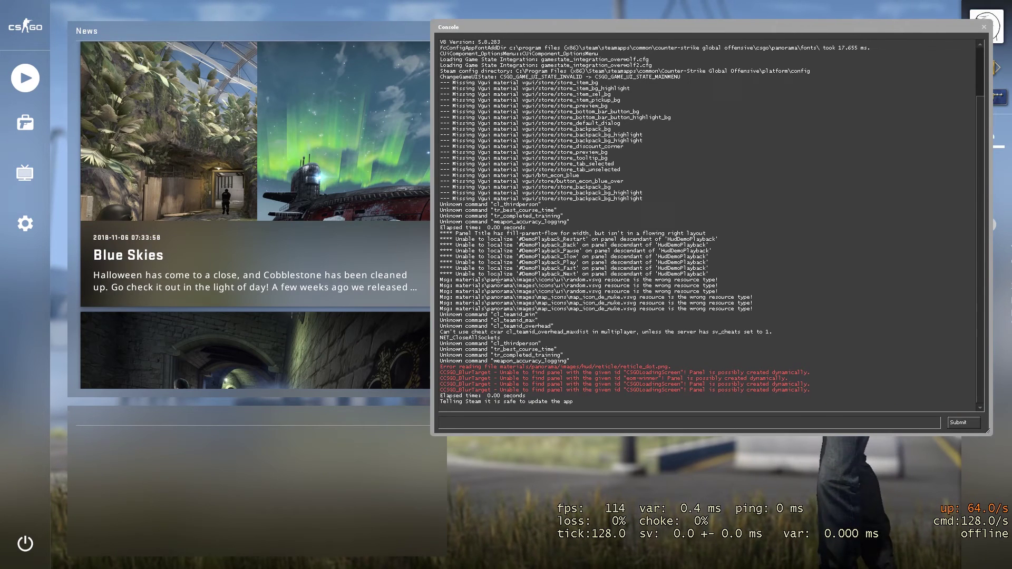
- Close the developer console in Counter-Strike: Global Offensive and open the Steam overlay over the main menu
{"action": "key", "text": "grave"}
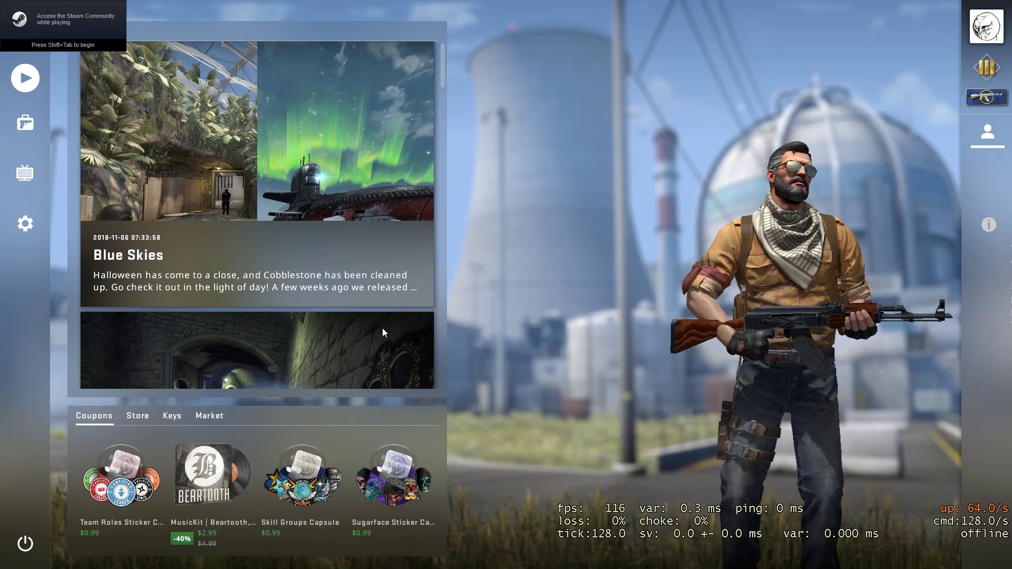
{"action": "key", "text": "shift+Tab"}
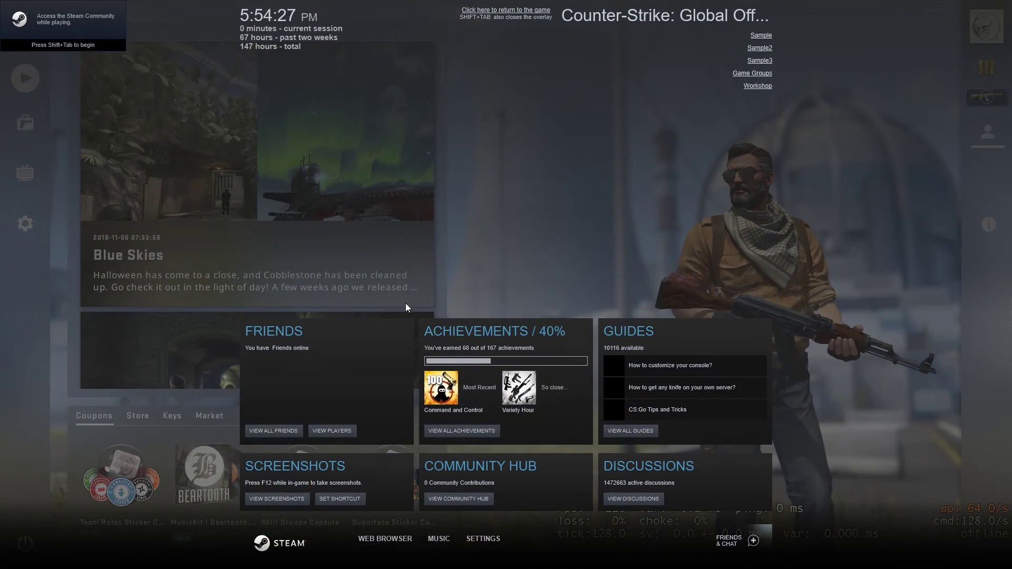